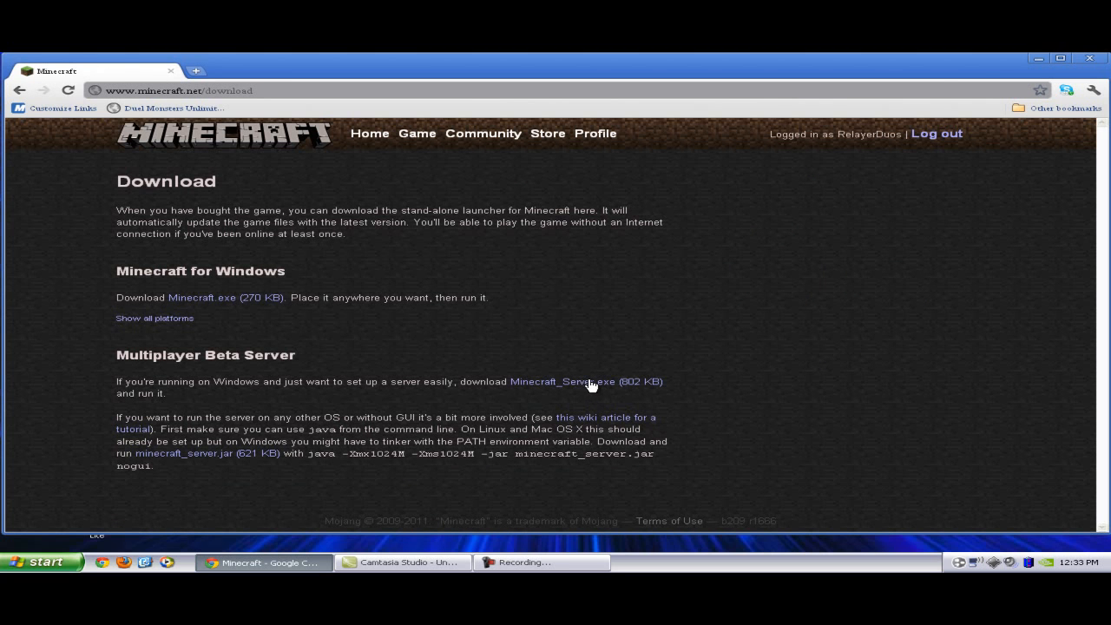
Step: Close the Minecraft download page and open the desktop's Server folder, moving its window clear of the screen edge
{"action": "left_click", "coordinate": [1088, 58]}
{"action": "double_click", "coordinate": [1074, 64]}
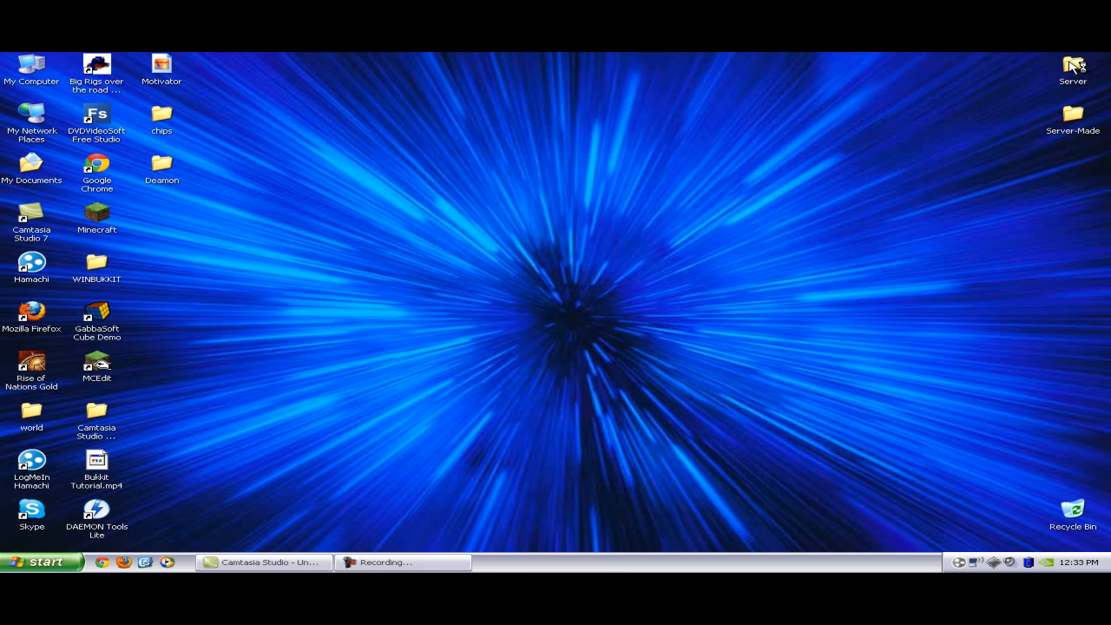
{"action": "left_click_drag", "start_coordinate": [600, 119], "coordinate": [721, 106]}
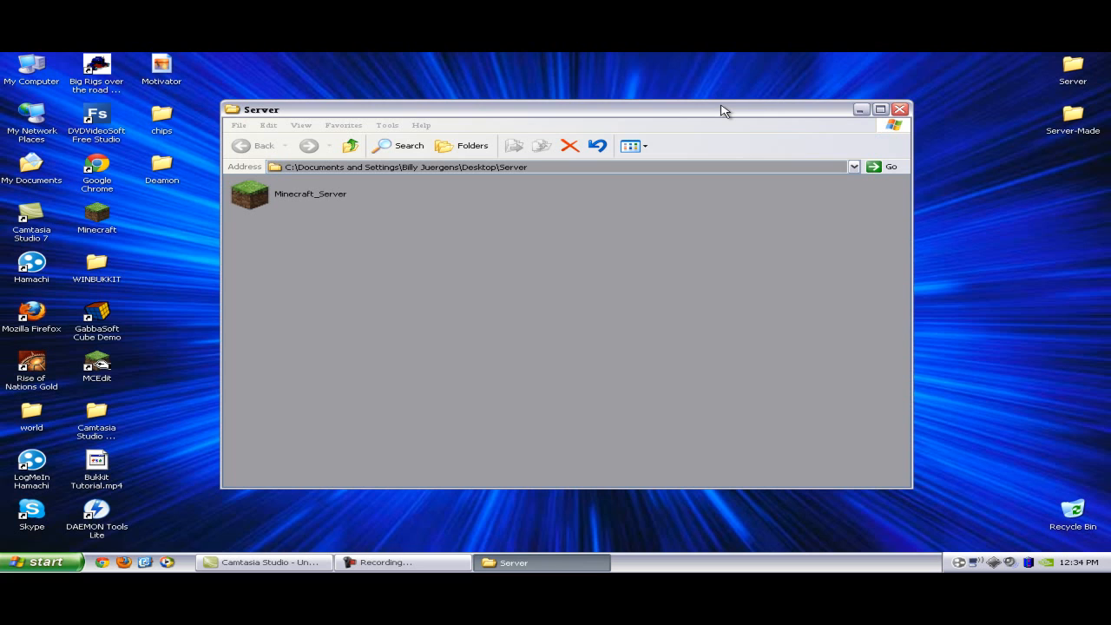
Step: Check the installed Java version by running java -version in a Command Prompt, and close the prompt
{"action": "left_click", "coordinate": [39, 563]}
{"action": "left_click", "coordinate": [79, 522]}
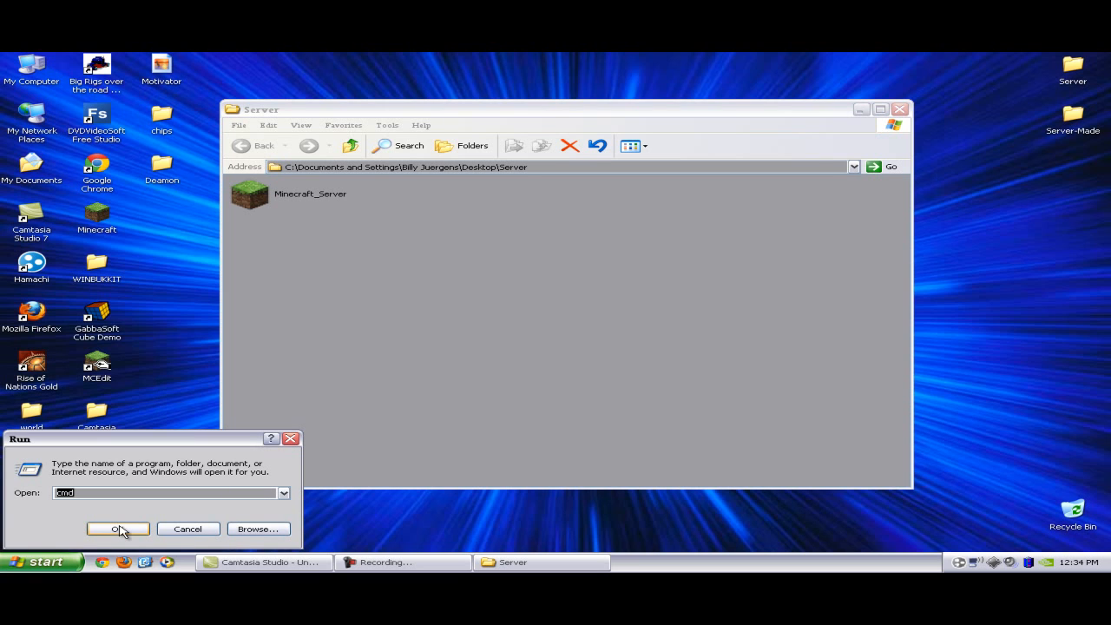
{"action": "left_click", "coordinate": [119, 529]}
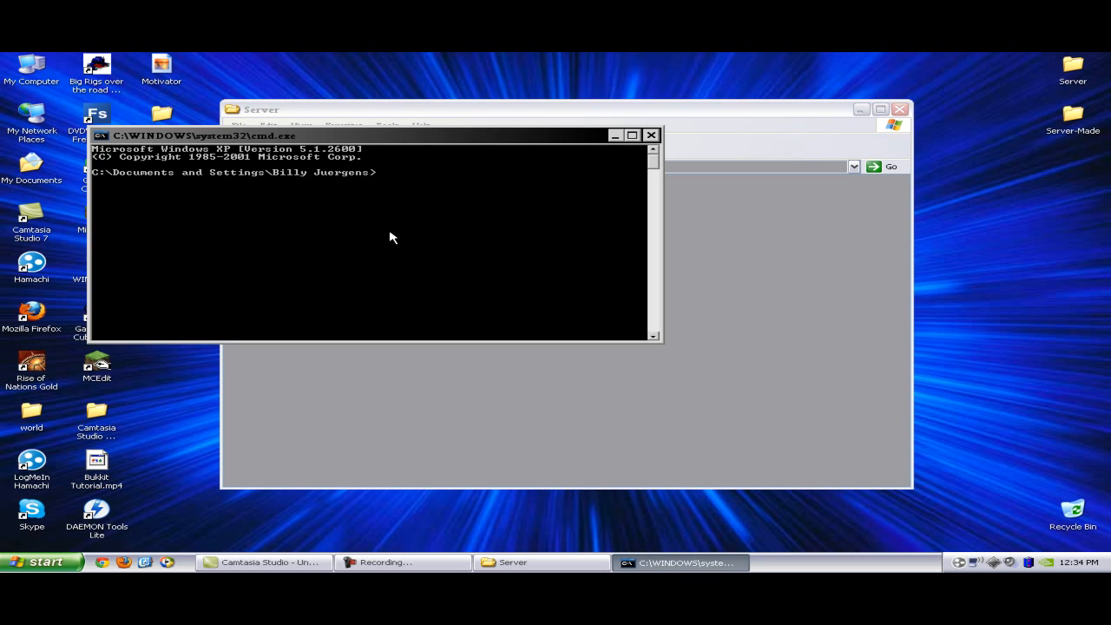
{"action": "type", "text": "java -version"}
{"action": "key", "text": "Return"}
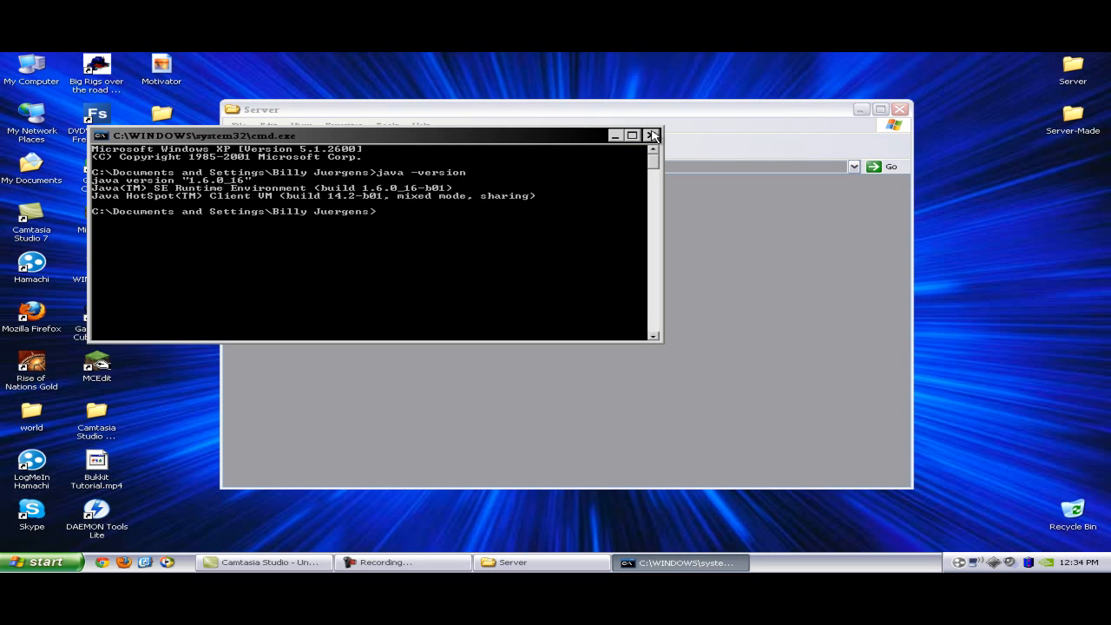
{"action": "left_click", "coordinate": [652, 135]}
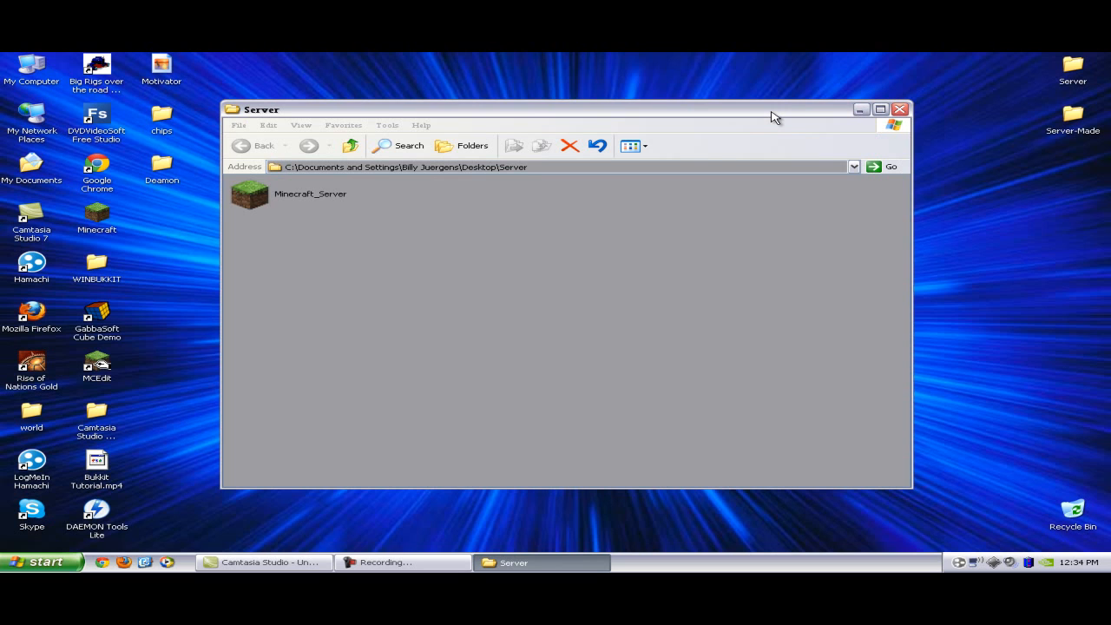
Step: Close the Server folder, open the desktop's Server-Made folder and look over the generated server files
{"action": "left_click_drag", "start_coordinate": [773, 117], "coordinate": [775, 93]}
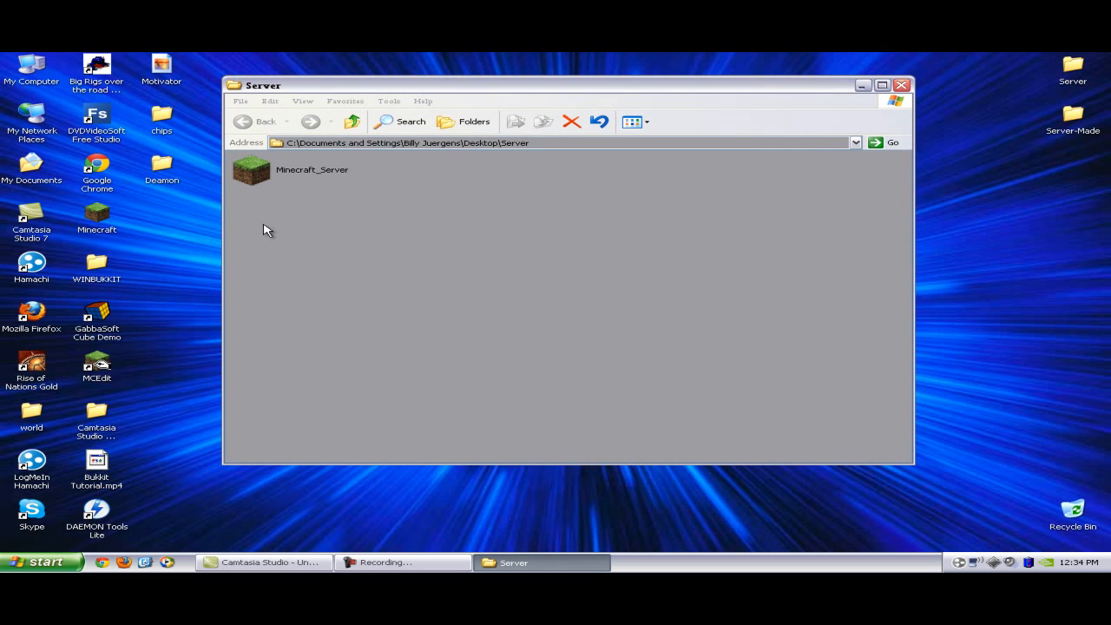
{"action": "left_click", "coordinate": [903, 85]}
{"action": "double_click", "coordinate": [1072, 114]}
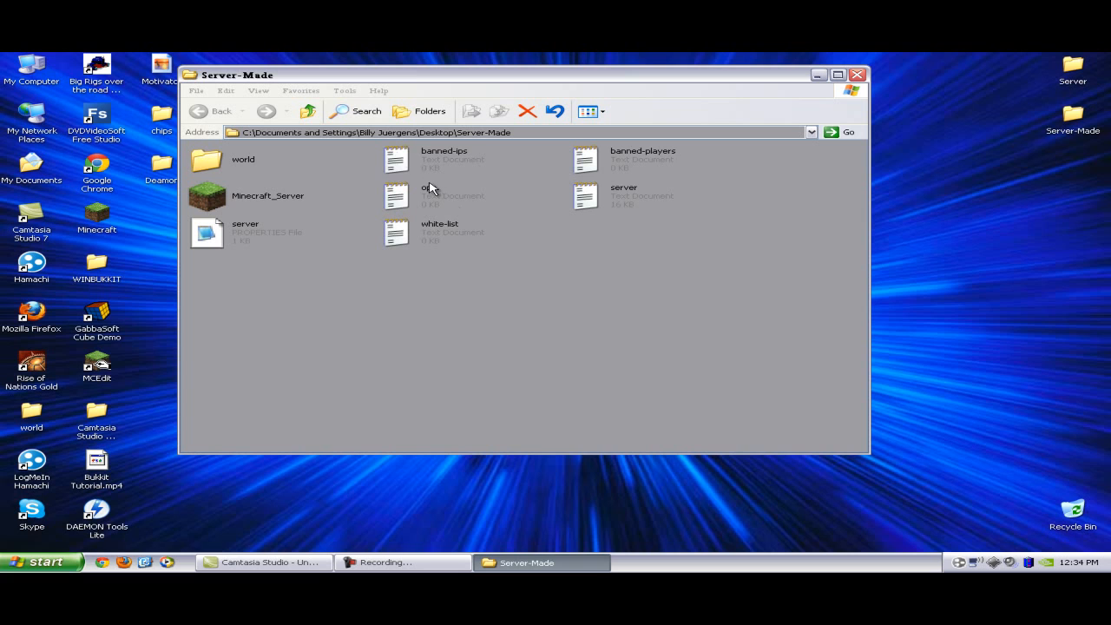
{"action": "left_click", "coordinate": [394, 163]}
{"action": "left_click", "coordinate": [395, 192]}
{"action": "left_click", "coordinate": [428, 274]}
{"action": "left_click", "coordinate": [245, 158]}
Step: Open the server PROPERTIES file from the Server-Made folder with Notepad and enlarge its window
{"action": "left_click", "coordinate": [248, 239]}
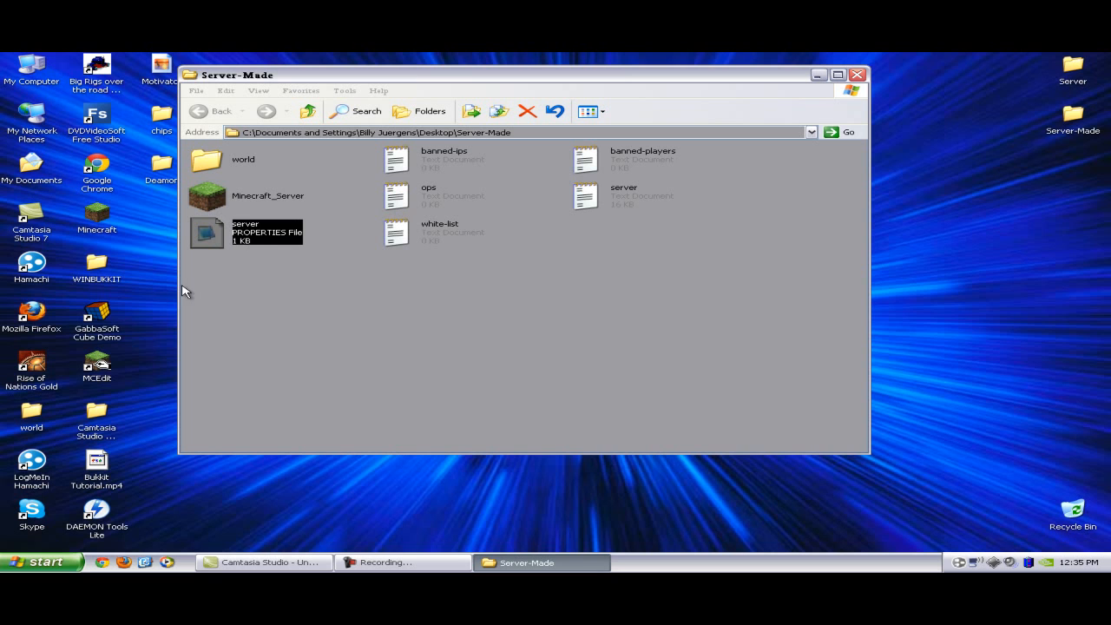
{"action": "right_click", "coordinate": [240, 240]}
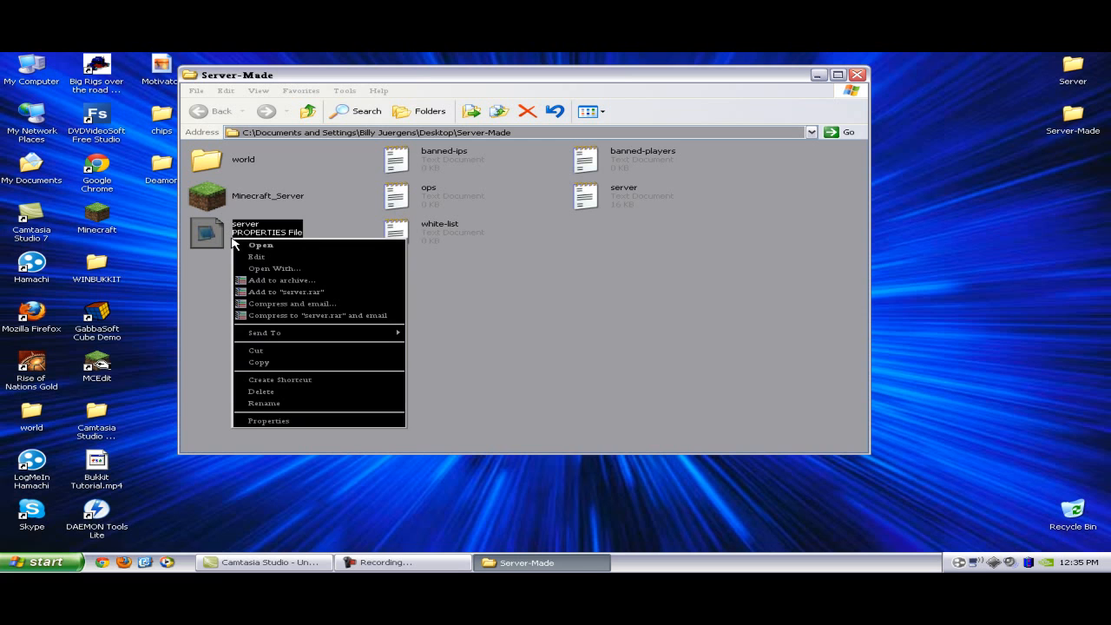
{"action": "left_click", "coordinate": [329, 268]}
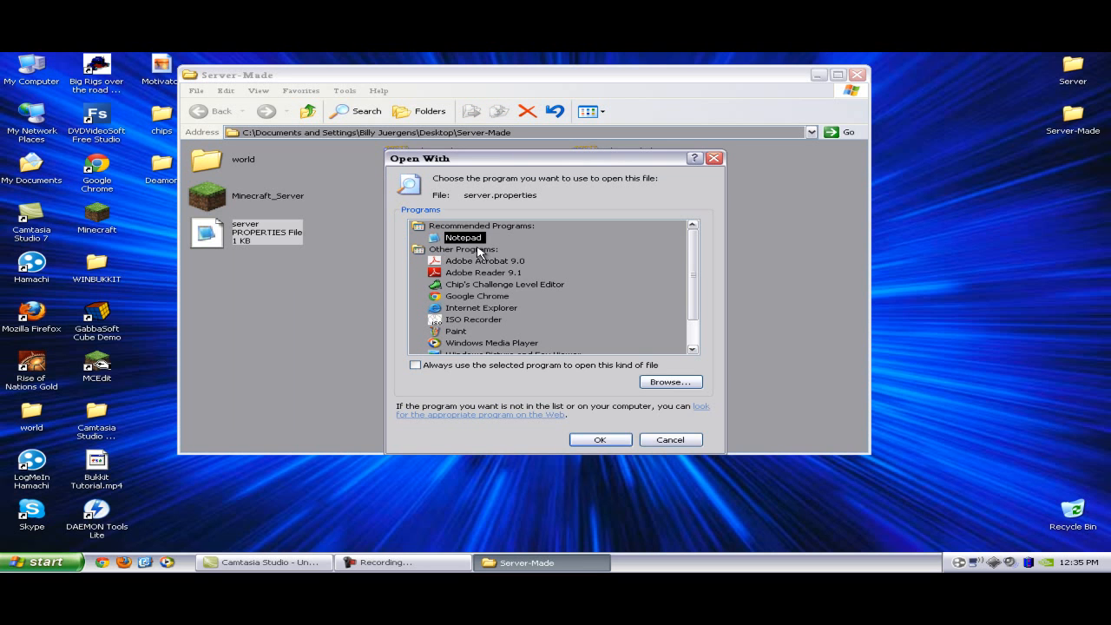
{"action": "left_click", "coordinate": [600, 439]}
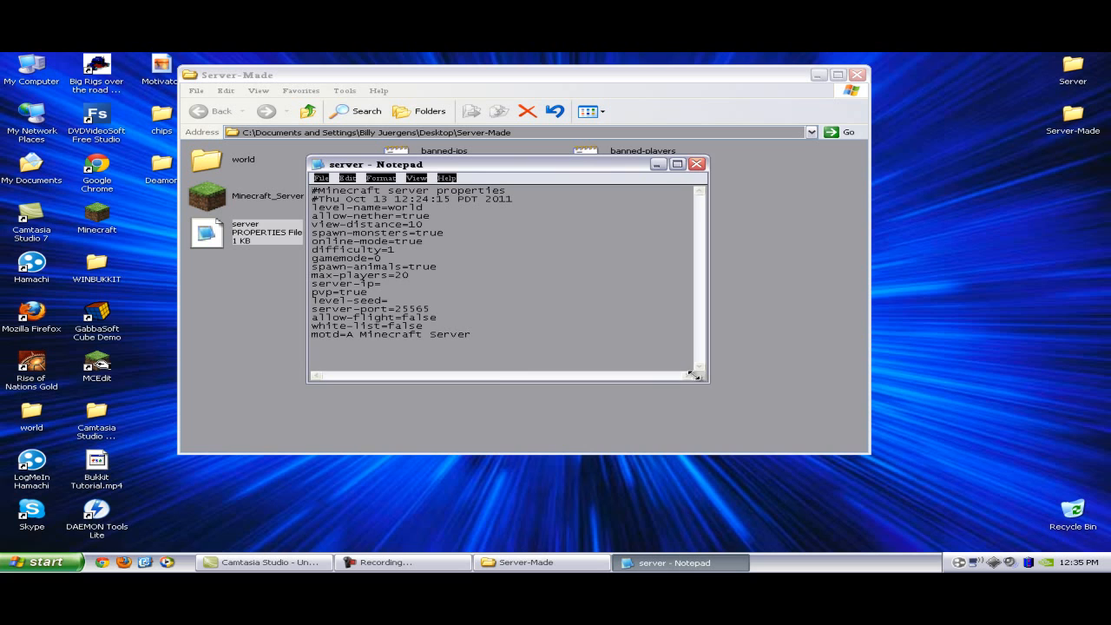
{"action": "left_click_drag", "start_coordinate": [703, 378], "coordinate": [768, 401]}
Step: Examine the server properties line by line, from level-name down to white-list
{"action": "left_click", "coordinate": [438, 205]}
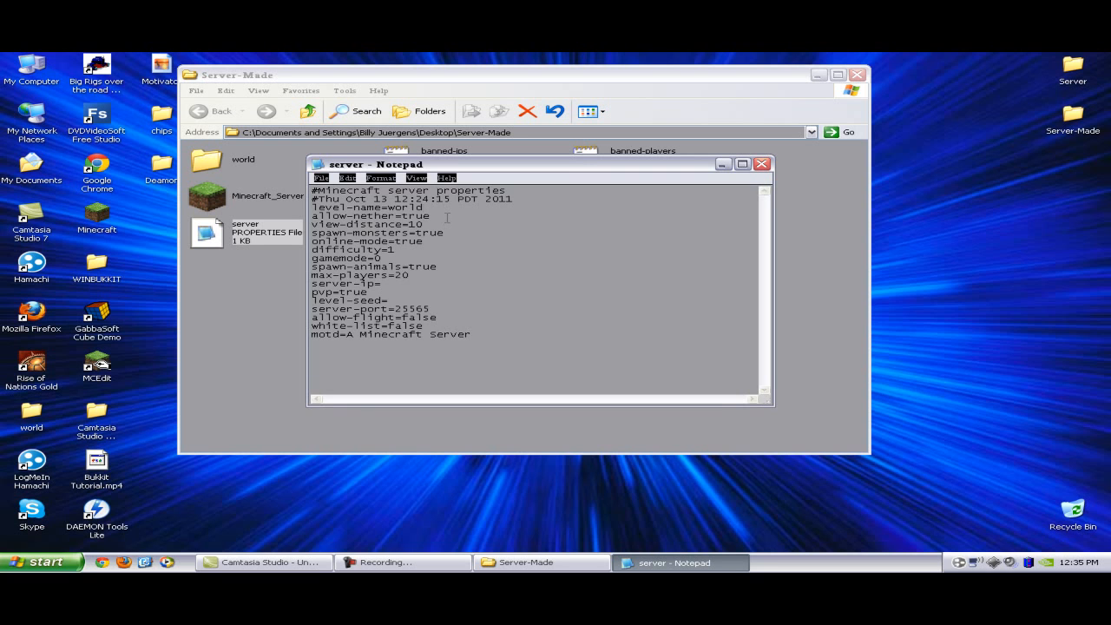
{"action": "left_click", "coordinate": [446, 217]}
{"action": "left_click", "coordinate": [452, 231]}
{"action": "left_click", "coordinate": [438, 239]}
{"action": "left_click_drag", "start_coordinate": [426, 243], "coordinate": [395, 243]}
{"action": "left_click", "coordinate": [432, 243]}
{"action": "left_click", "coordinate": [409, 249]}
{"action": "left_click", "coordinate": [405, 259]}
{"action": "left_click", "coordinate": [443, 268]}
{"action": "left_click", "coordinate": [436, 277]}
{"action": "left_click", "coordinate": [411, 285]}
{"action": "left_click", "coordinate": [388, 290]}
{"action": "double_click", "coordinate": [458, 308]}
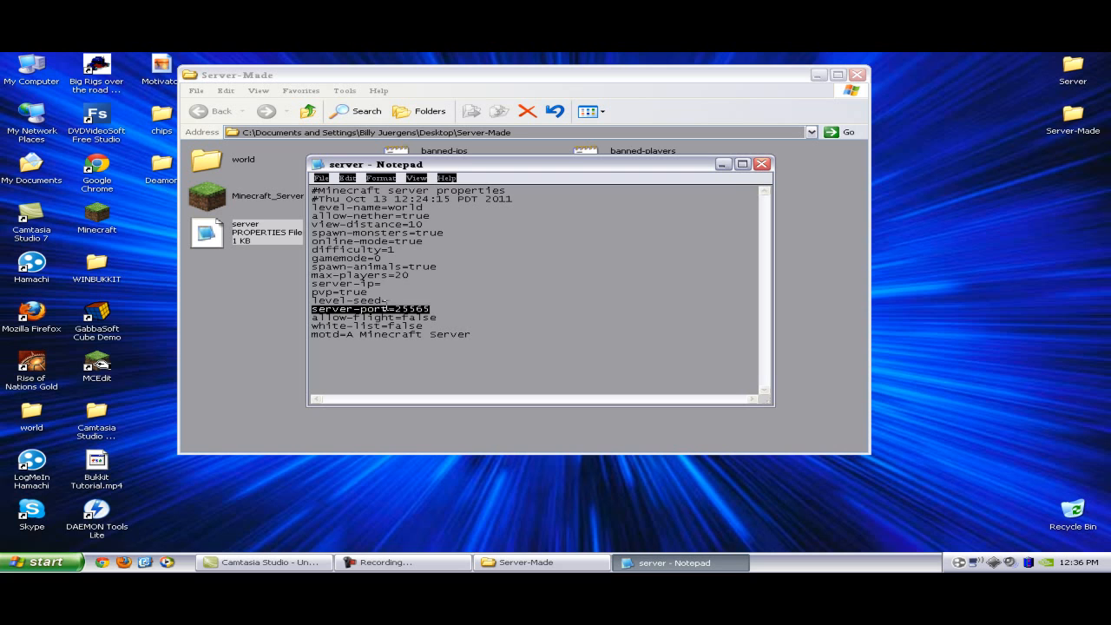
{"action": "left_click", "coordinate": [453, 317]}
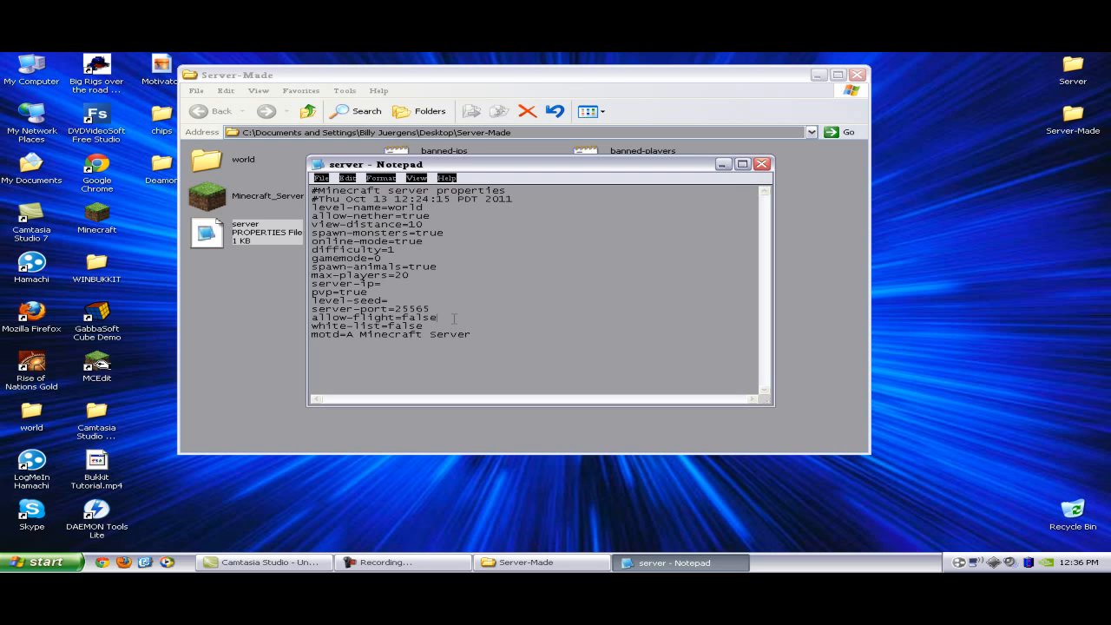
{"action": "left_click", "coordinate": [448, 326]}
Step: Locate the white-list text file in the folder, return to the server properties and close them without editing
{"action": "left_click_drag", "start_coordinate": [526, 164], "coordinate": [497, 257]}
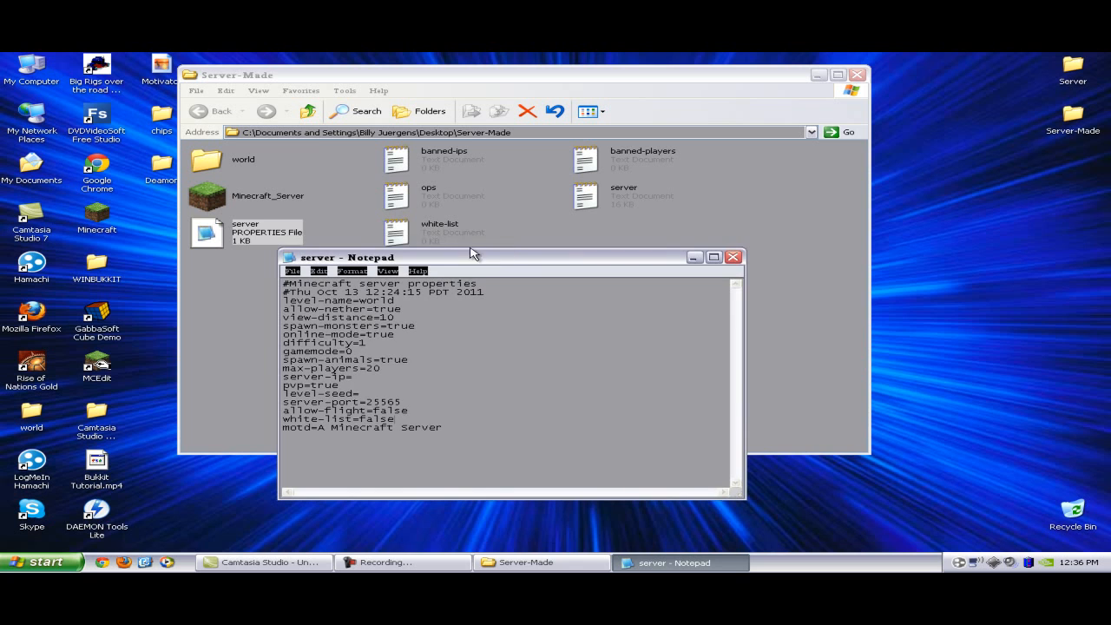
{"action": "left_click", "coordinate": [425, 233]}
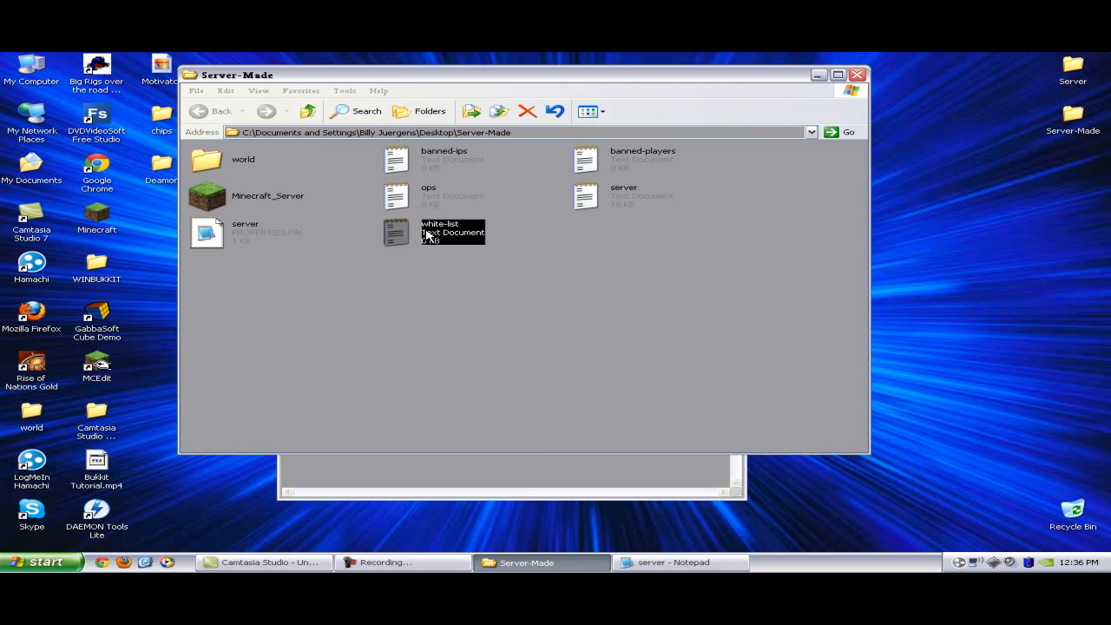
{"action": "left_click", "coordinate": [524, 456]}
{"action": "left_click_drag", "start_coordinate": [561, 258], "coordinate": [626, 158]}
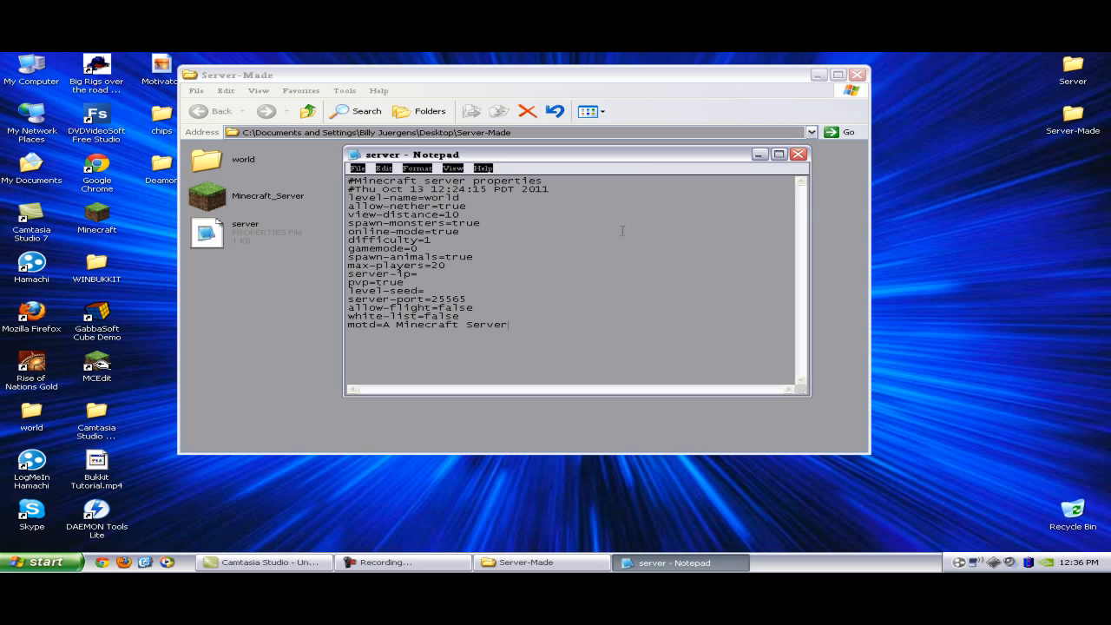
{"action": "left_click", "coordinate": [797, 155]}
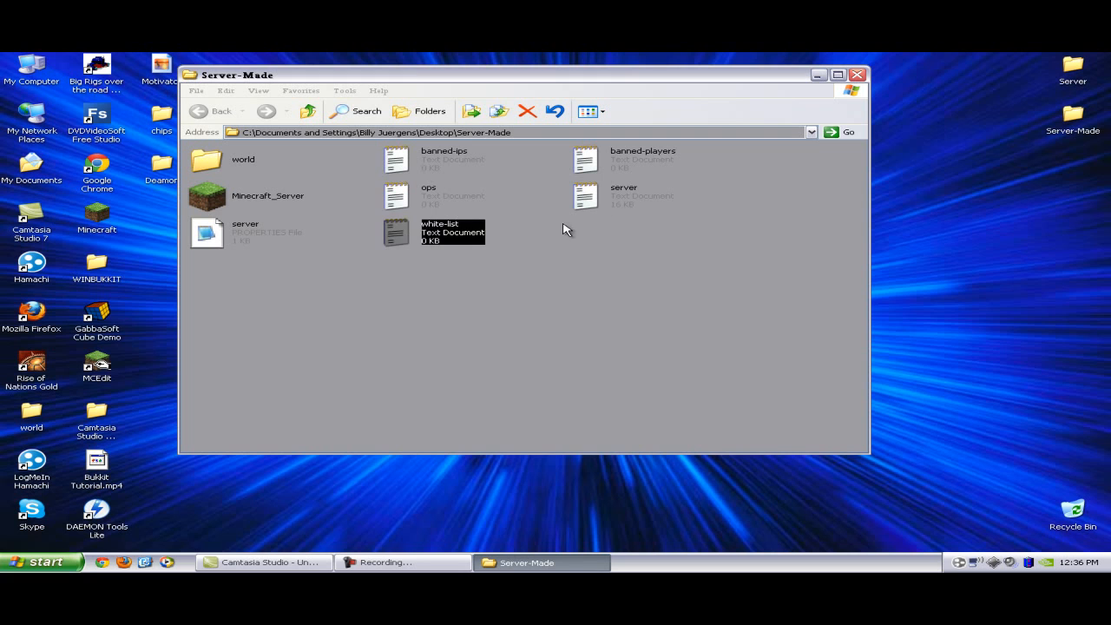
{"action": "left_click", "coordinate": [531, 278]}
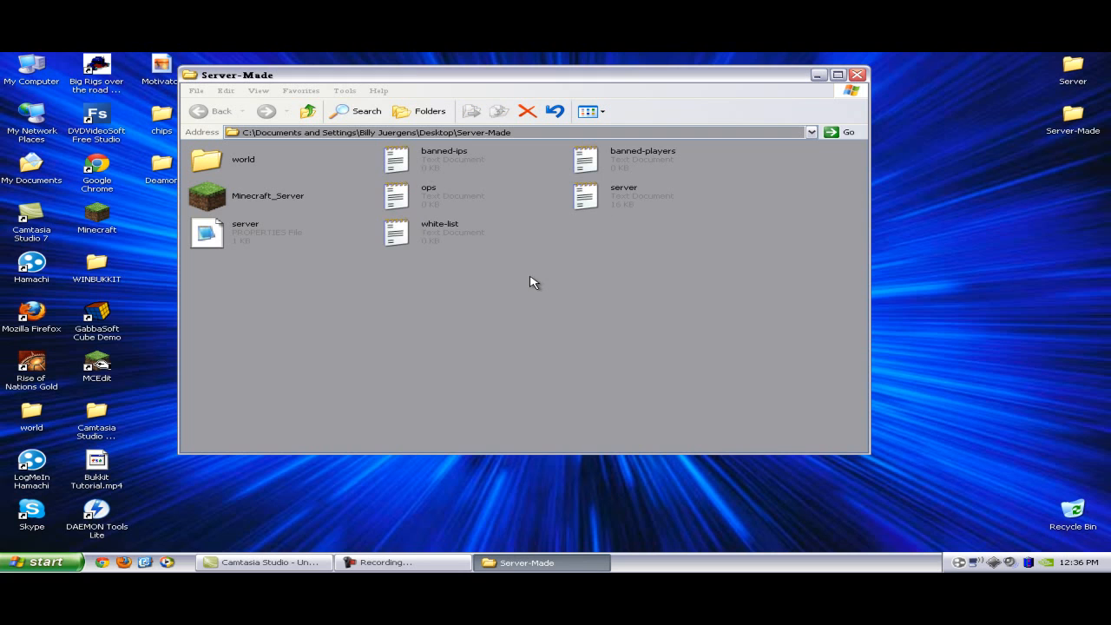
Step: Start Minecraft_Server from the Server-Made folder and minimize its console once the world has loaded
{"action": "left_click", "coordinate": [253, 196]}
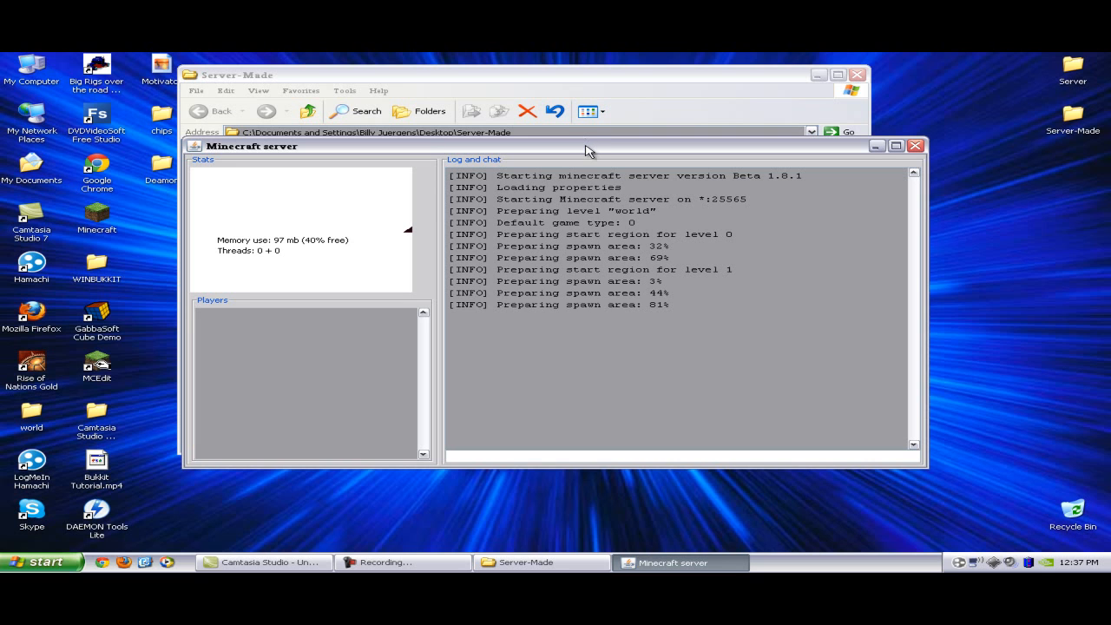
{"action": "left_click_drag", "start_coordinate": [585, 149], "coordinate": [668, 134]}
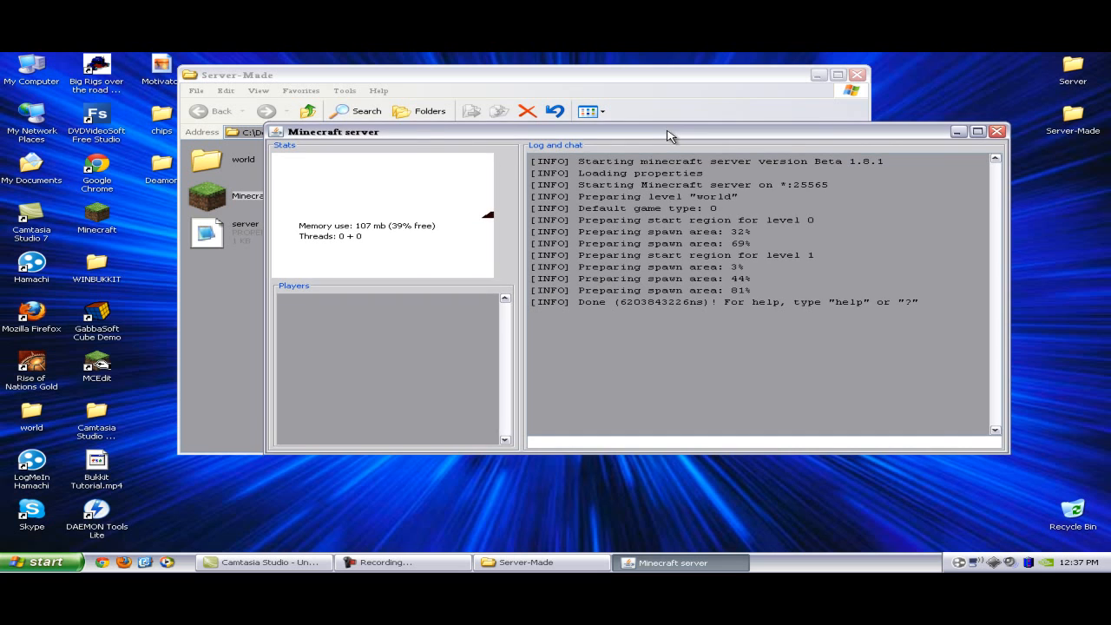
{"action": "left_click", "coordinate": [957, 132]}
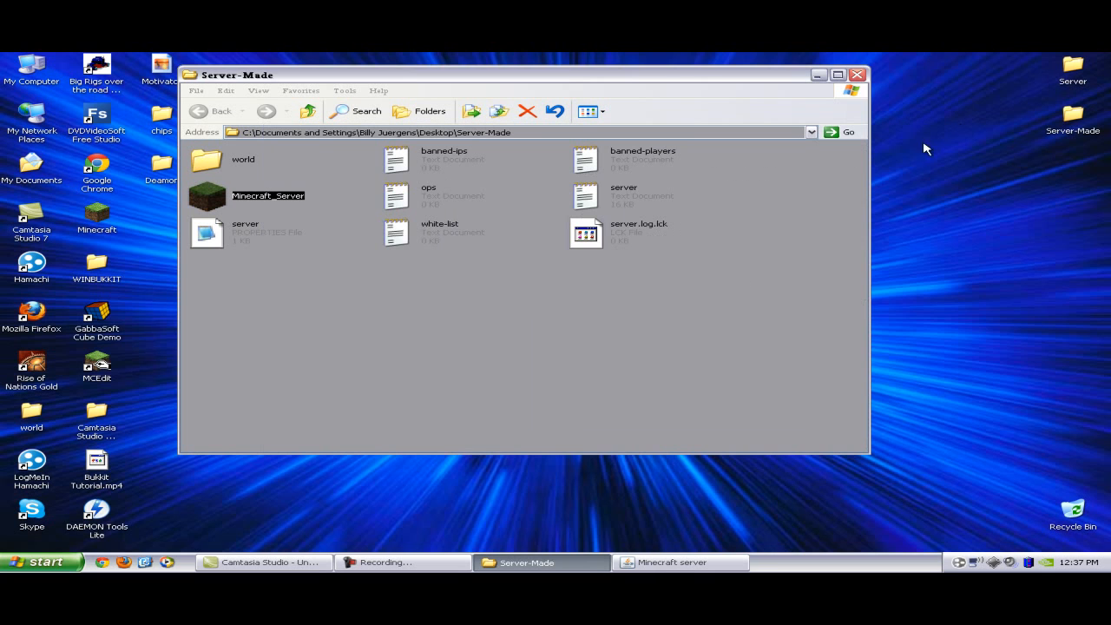
Step: Move the folder window aside, launch Minecraft from the desktop, log in with the remembered account and close the extra launcher
{"action": "left_click", "coordinate": [428, 319]}
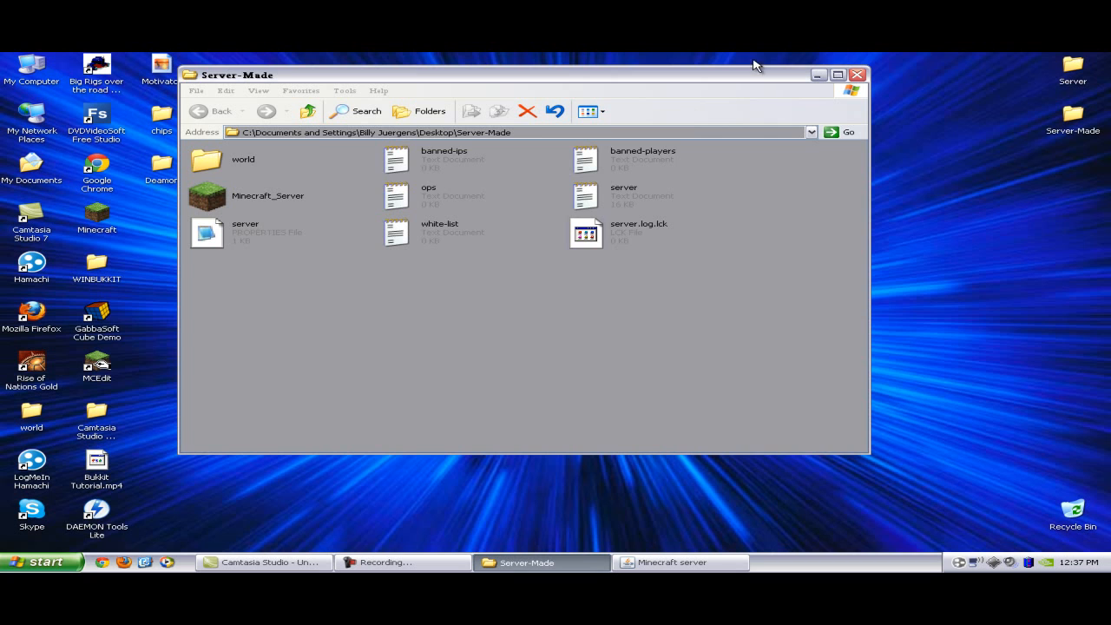
{"action": "left_click_drag", "start_coordinate": [755, 79], "coordinate": [990, 69]}
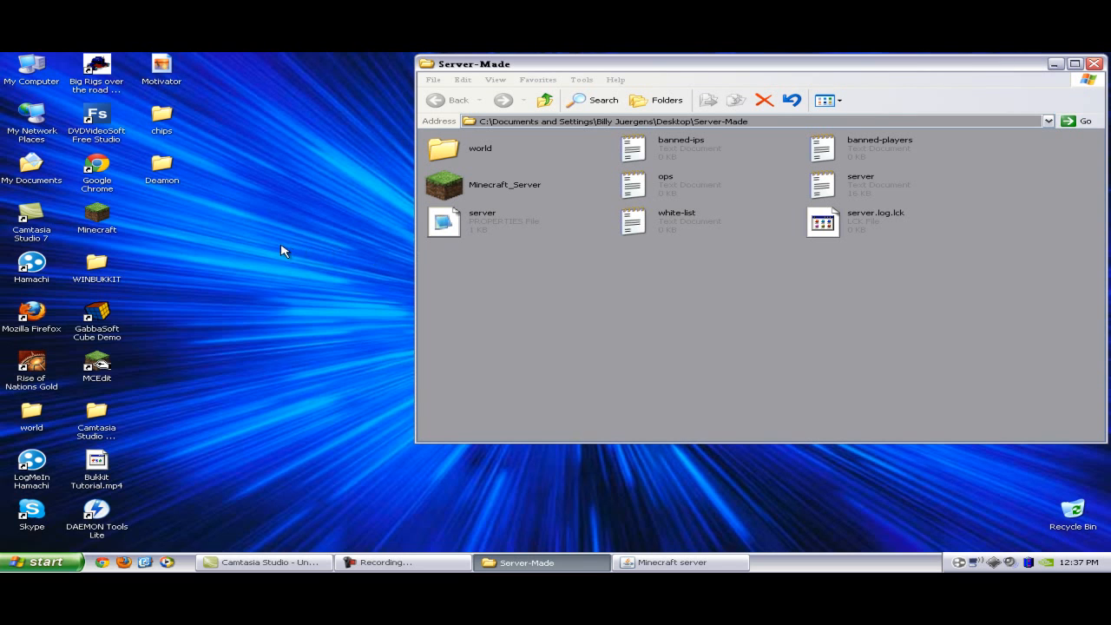
{"action": "left_click", "coordinate": [158, 227]}
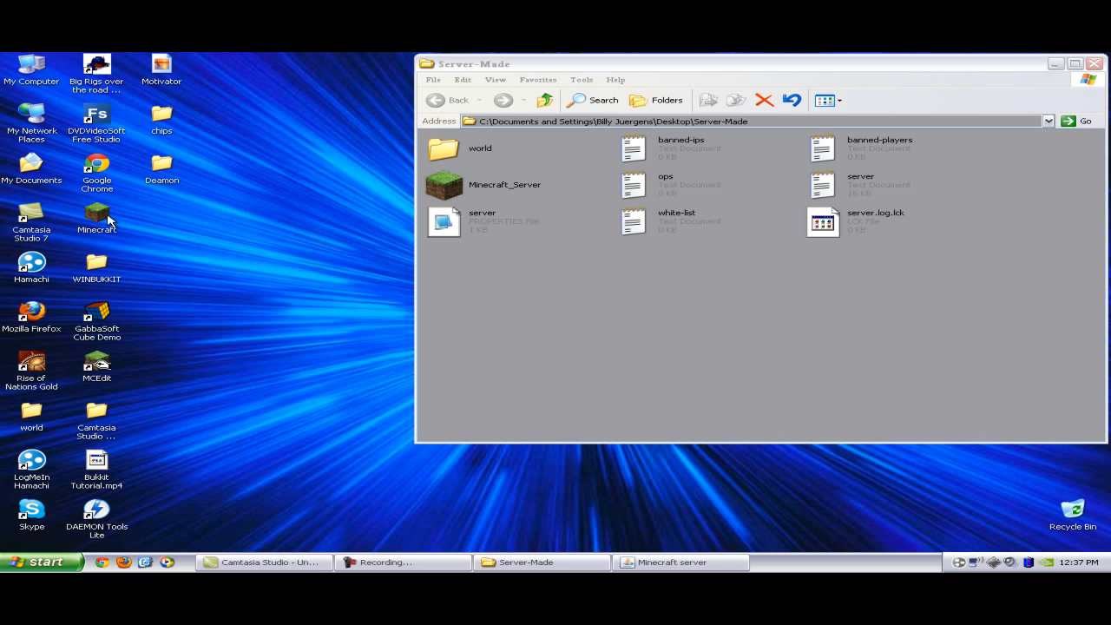
{"action": "left_click", "coordinate": [104, 217]}
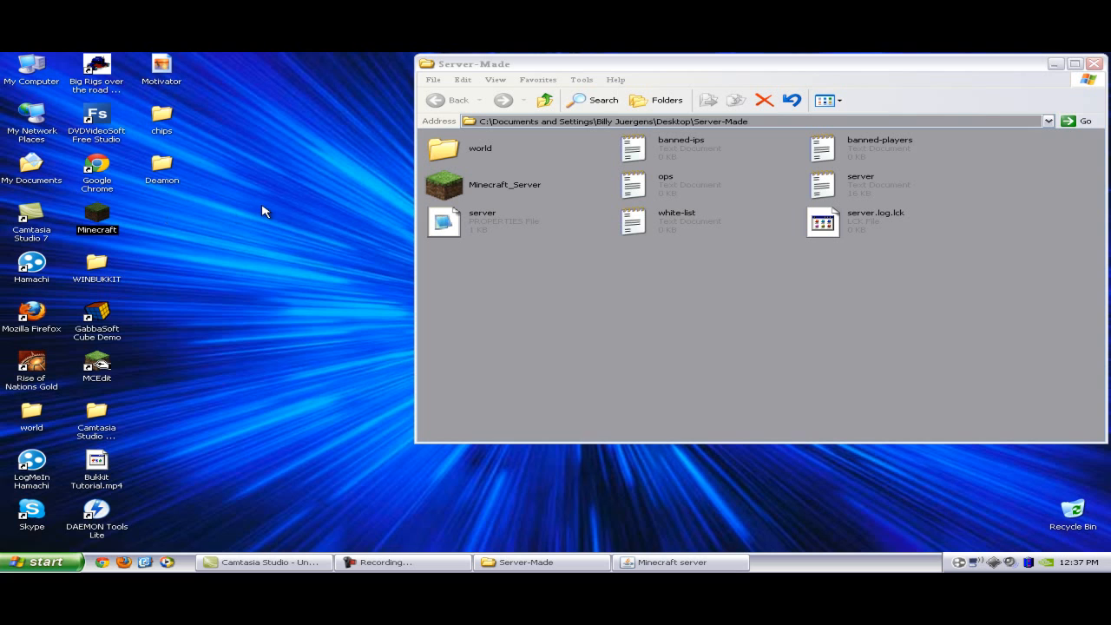
{"action": "left_click", "coordinate": [287, 237]}
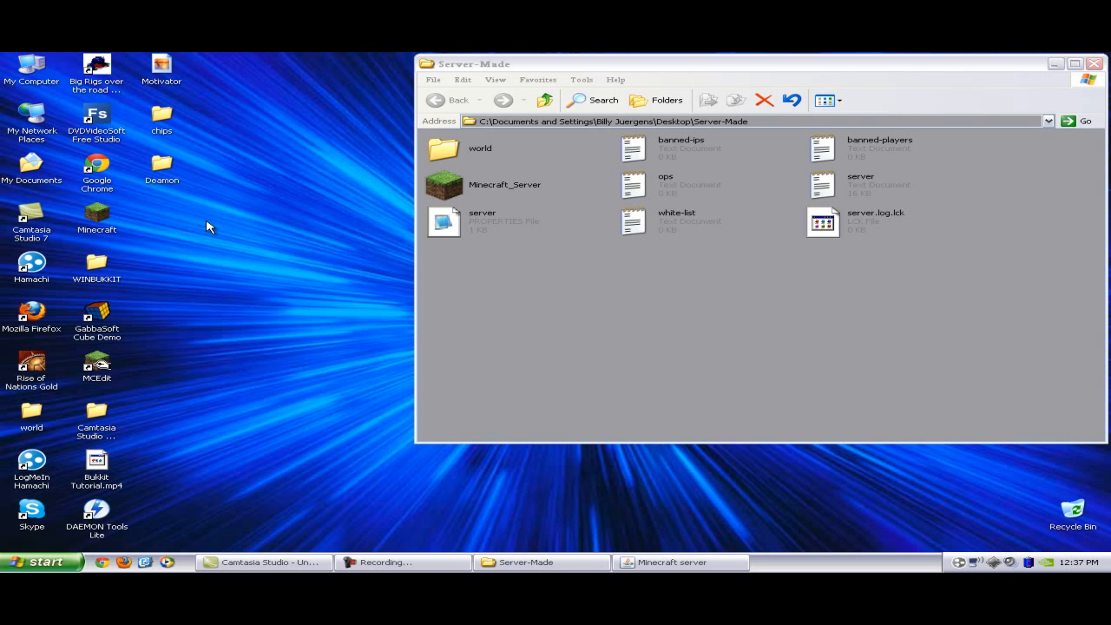
{"action": "double_click", "coordinate": [101, 219]}
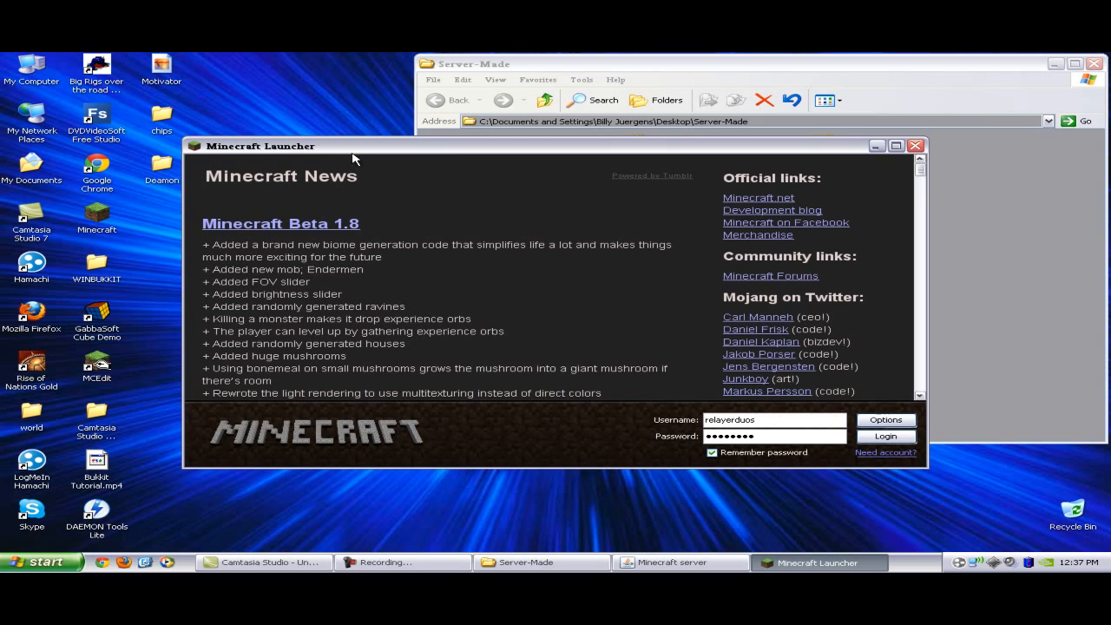
{"action": "left_click", "coordinate": [892, 437]}
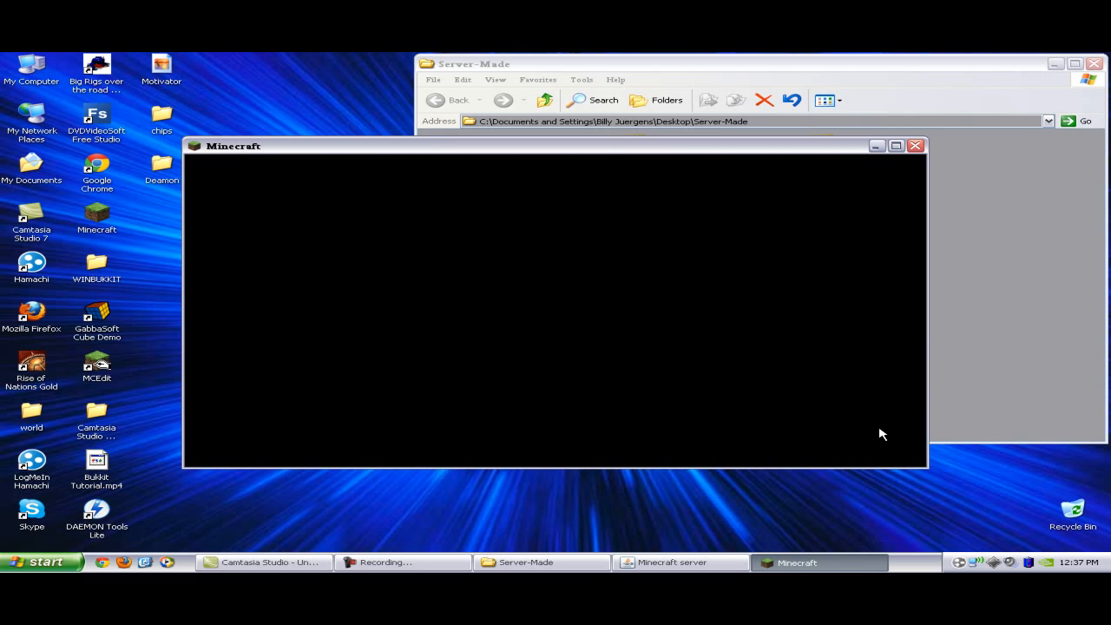
{"action": "left_click_drag", "start_coordinate": [599, 146], "coordinate": [534, 87]}
{"action": "left_click", "coordinate": [879, 408]}
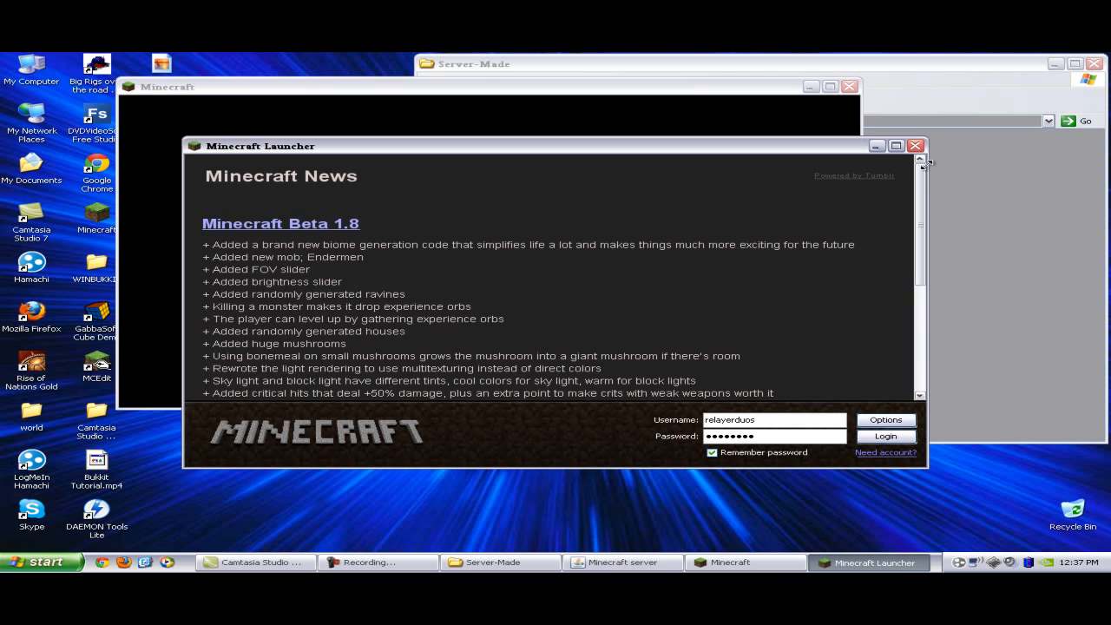
{"action": "left_click", "coordinate": [915, 146]}
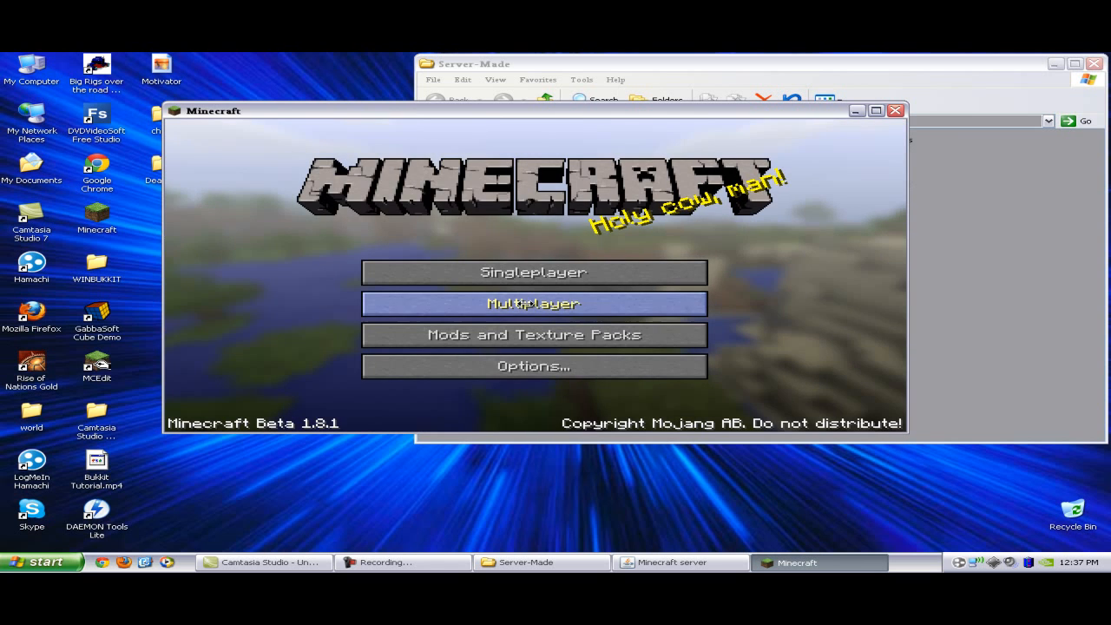
Step: Connect directly to the multiplayer server at localhost, check that the world loads, and close Minecraft
{"action": "left_click", "coordinate": [529, 303]}
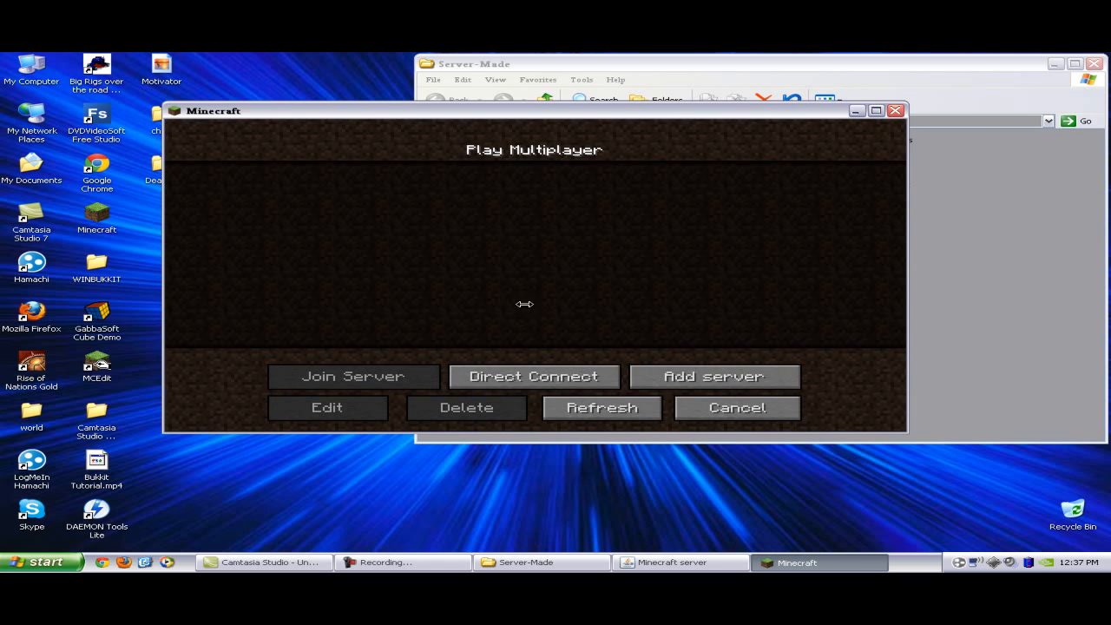
{"action": "left_click", "coordinate": [581, 379]}
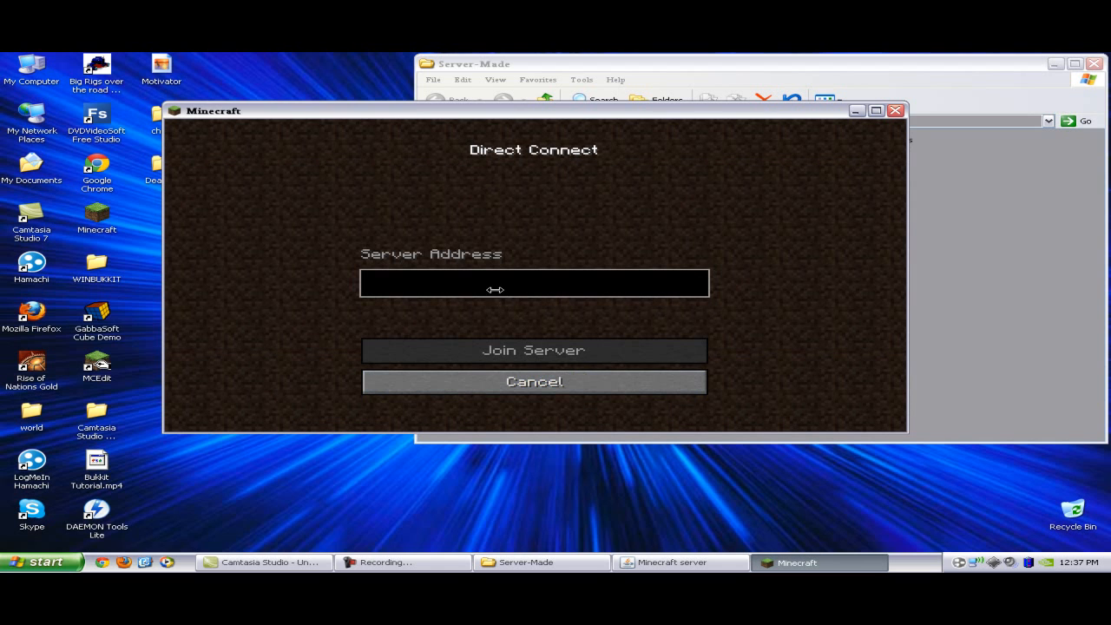
{"action": "type", "text": "localhost"}
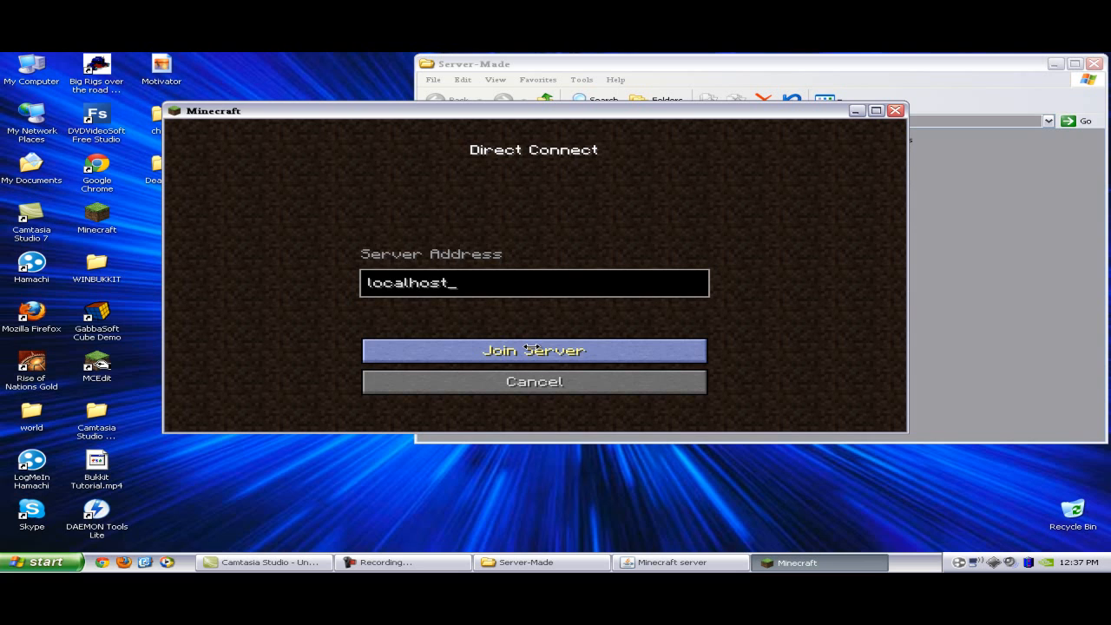
{"action": "left_click", "coordinate": [533, 350]}
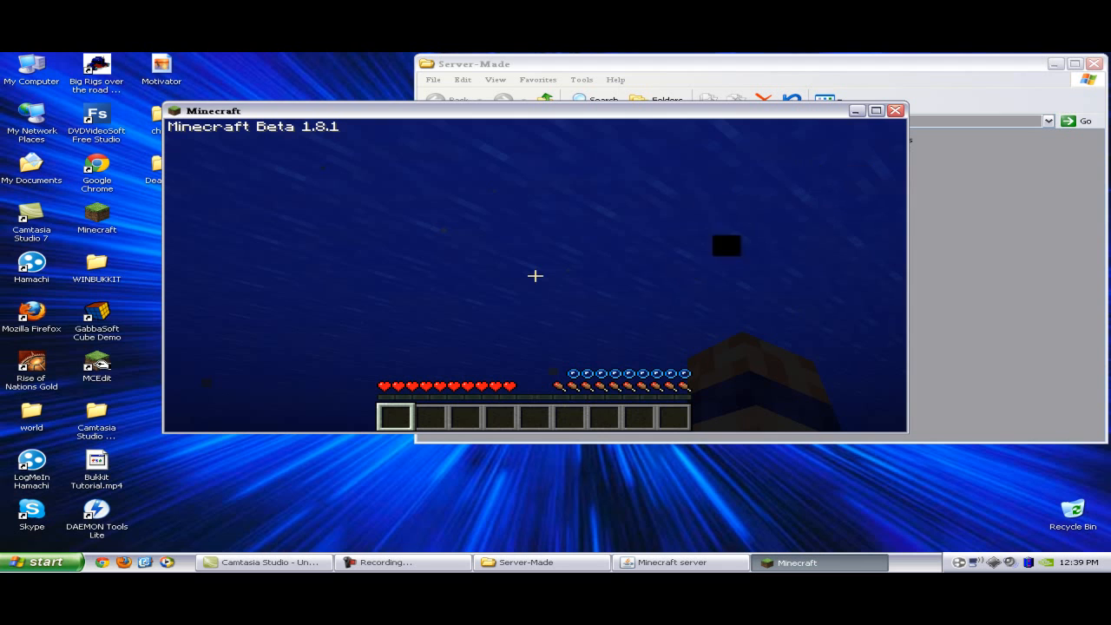
{"action": "left_click", "coordinate": [894, 112]}
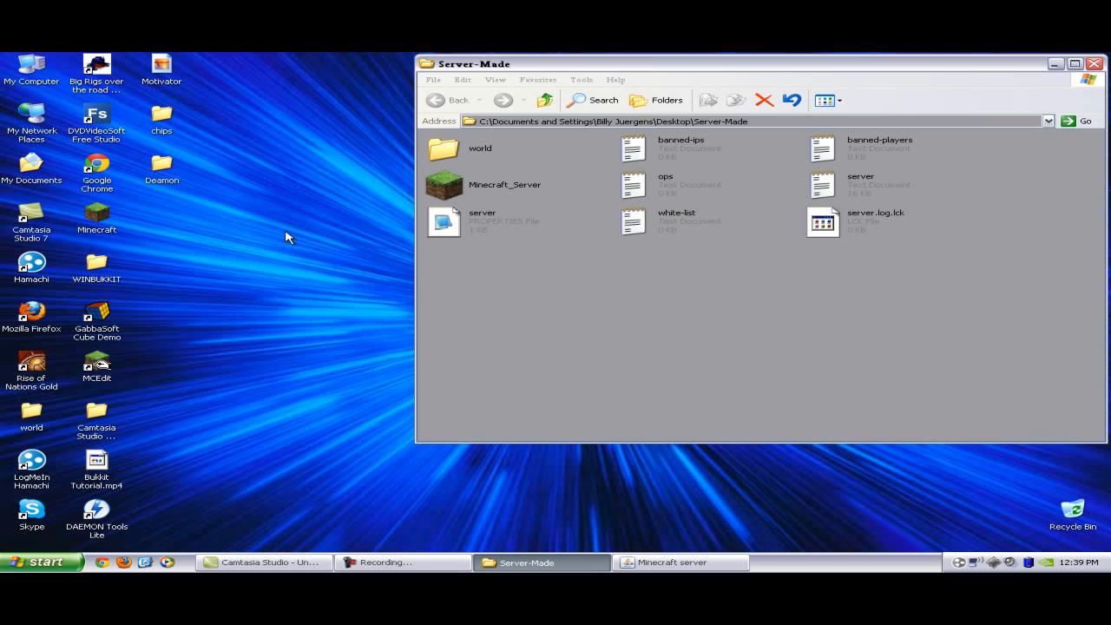
Step: Open Google Chrome and go to whatismyip.com to read the computer's public IP address
{"action": "double_click", "coordinate": [105, 166]}
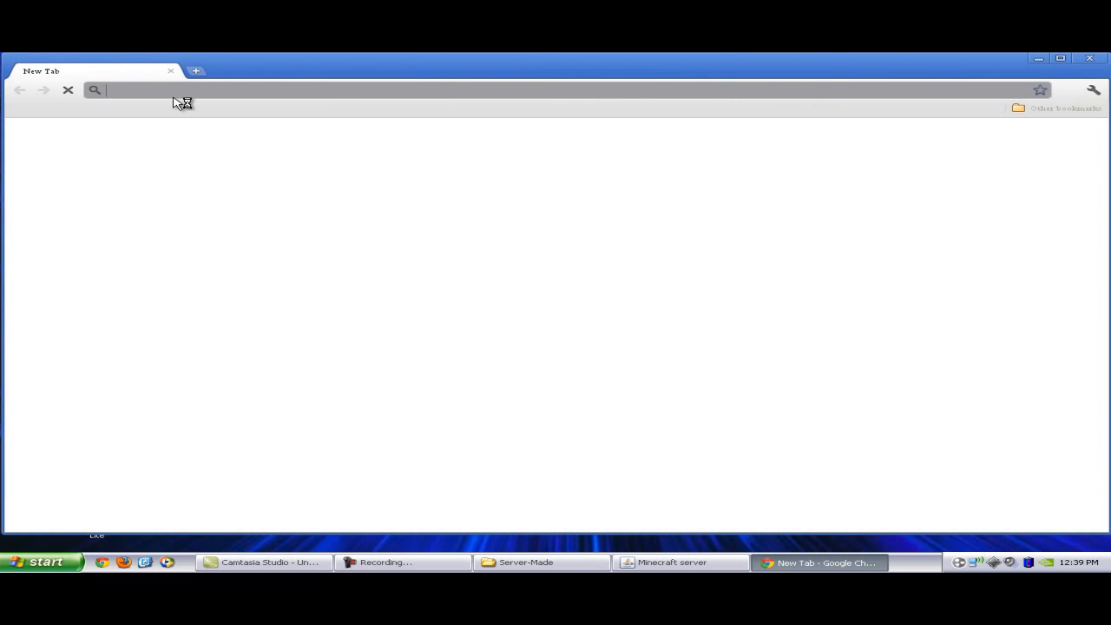
{"action": "type", "text": "whatis"}
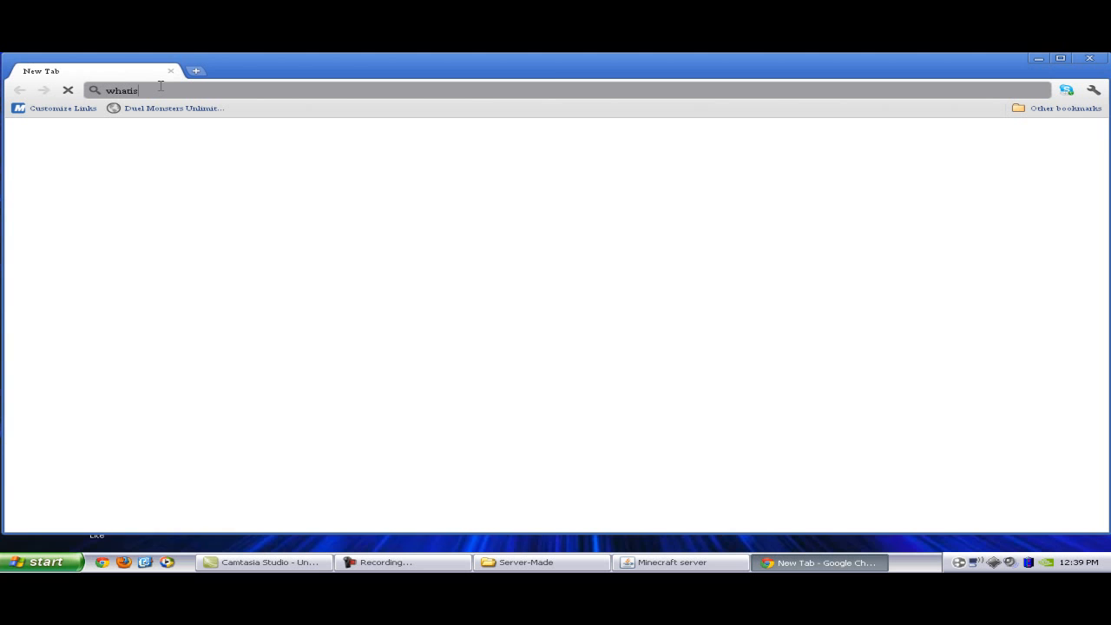
{"action": "type", "text": "myip.com"}
{"action": "key", "text": "Return"}
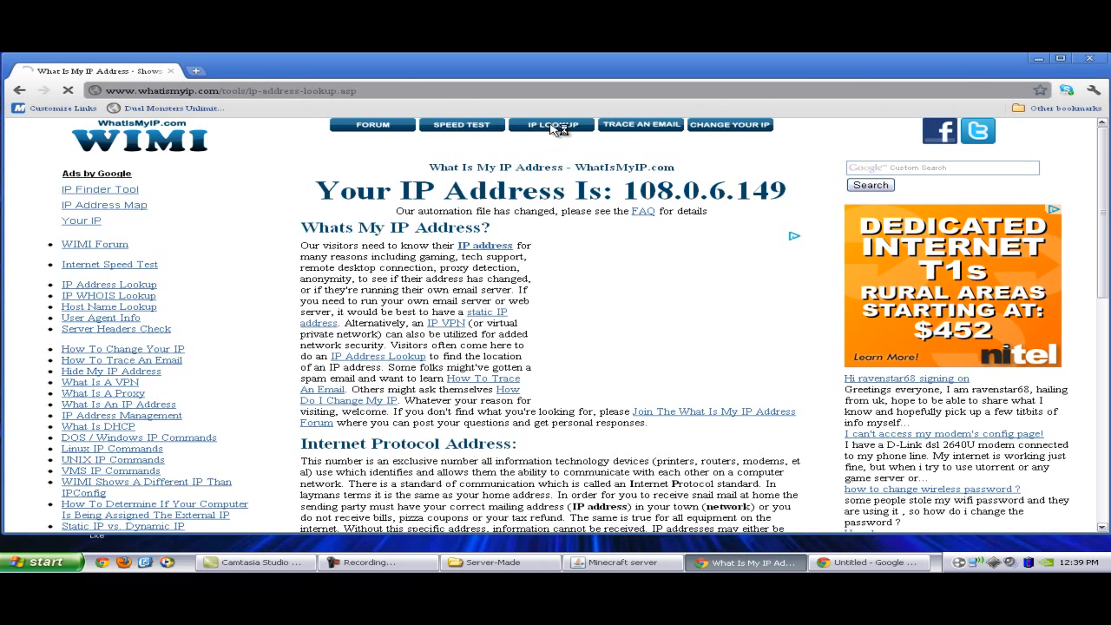
Step: Run an IP lookup on the prefilled public address, and close the browser and the Netflix pop-up
{"action": "left_click", "coordinate": [551, 127]}
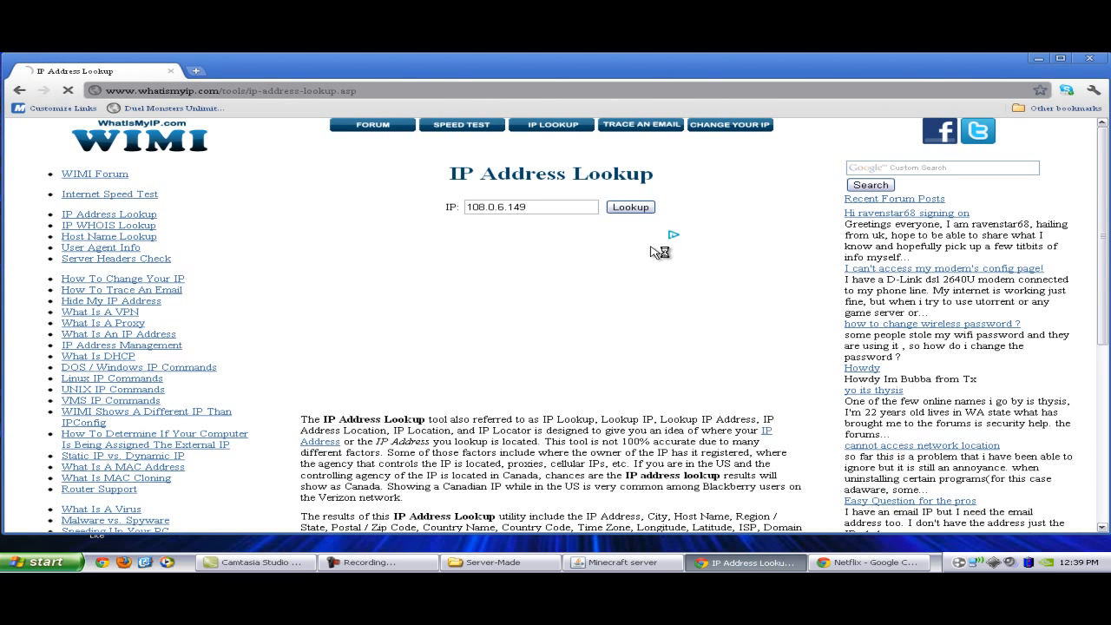
{"action": "left_click", "coordinate": [642, 208]}
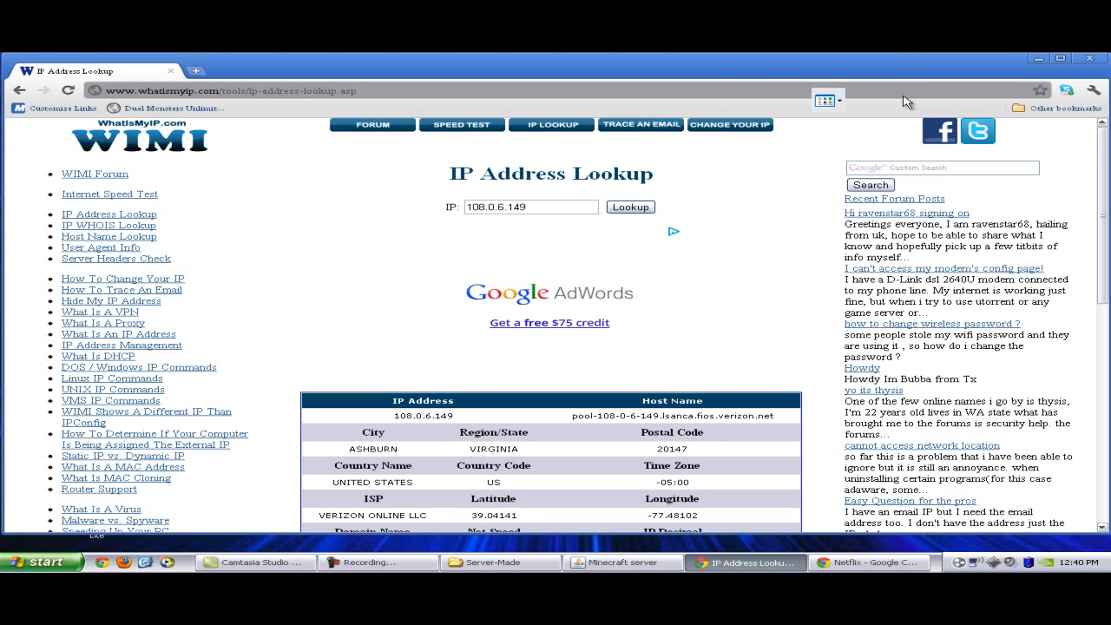
{"action": "left_click", "coordinate": [1088, 58]}
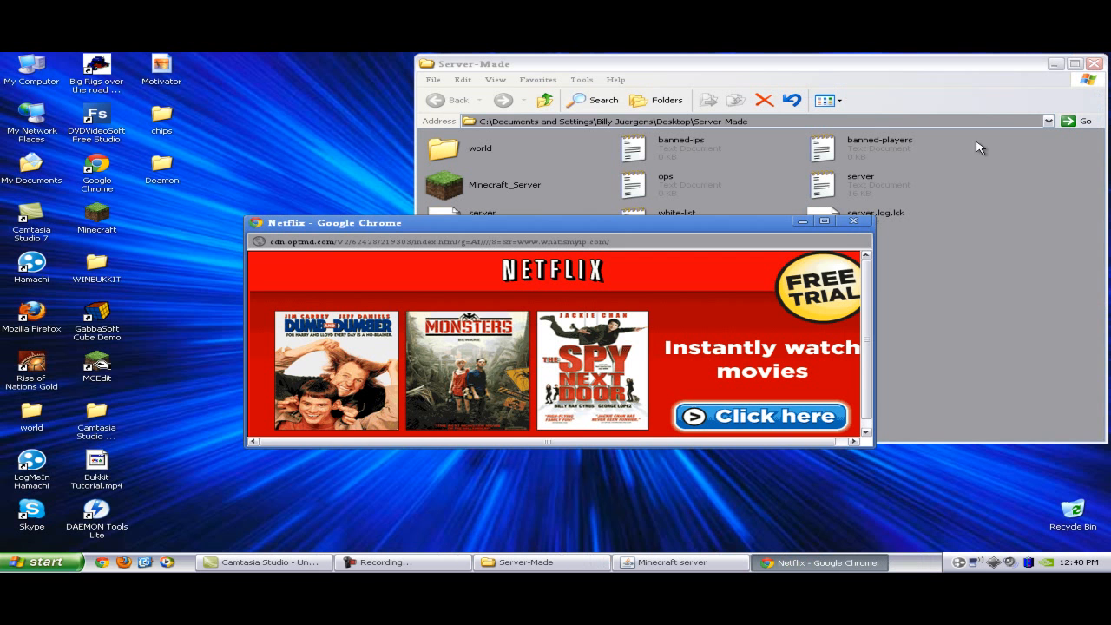
{"action": "left_click", "coordinate": [853, 221]}
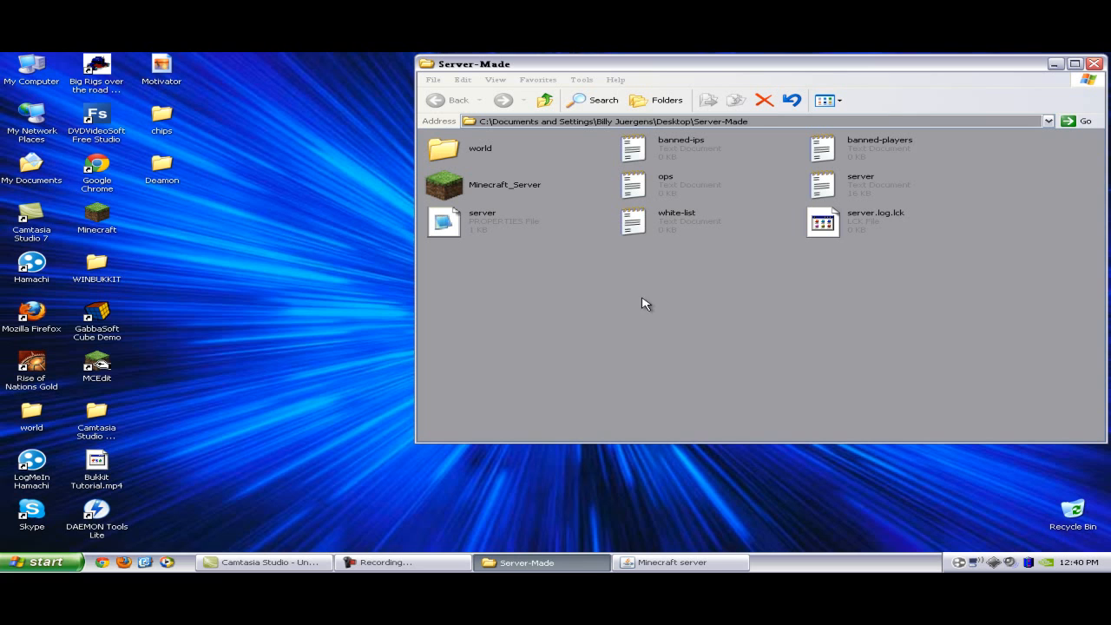
Step: Open the server properties file in Notepad, examine the server-port line and its port number, and close the file without editing
{"action": "left_click", "coordinate": [455, 223]}
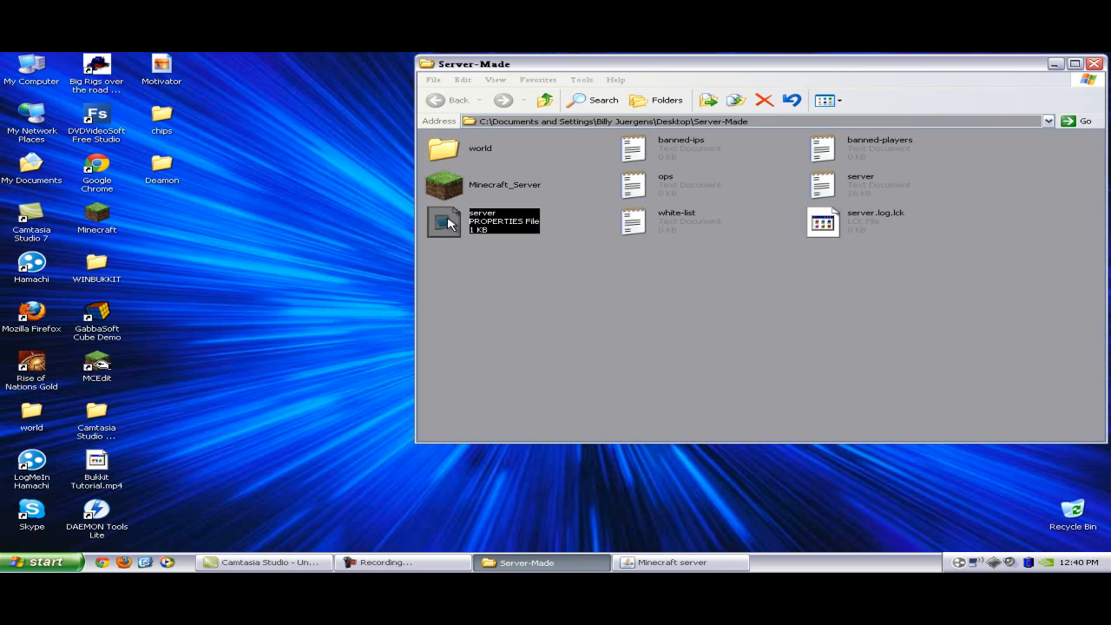
{"action": "right_click", "coordinate": [448, 219]}
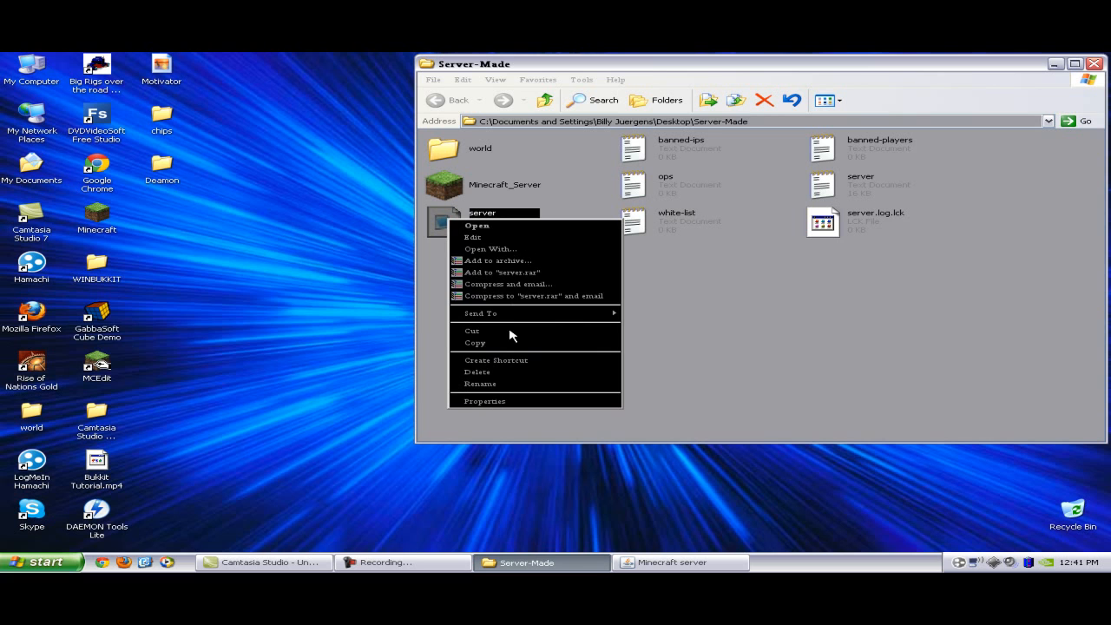
{"action": "left_click", "coordinate": [520, 249]}
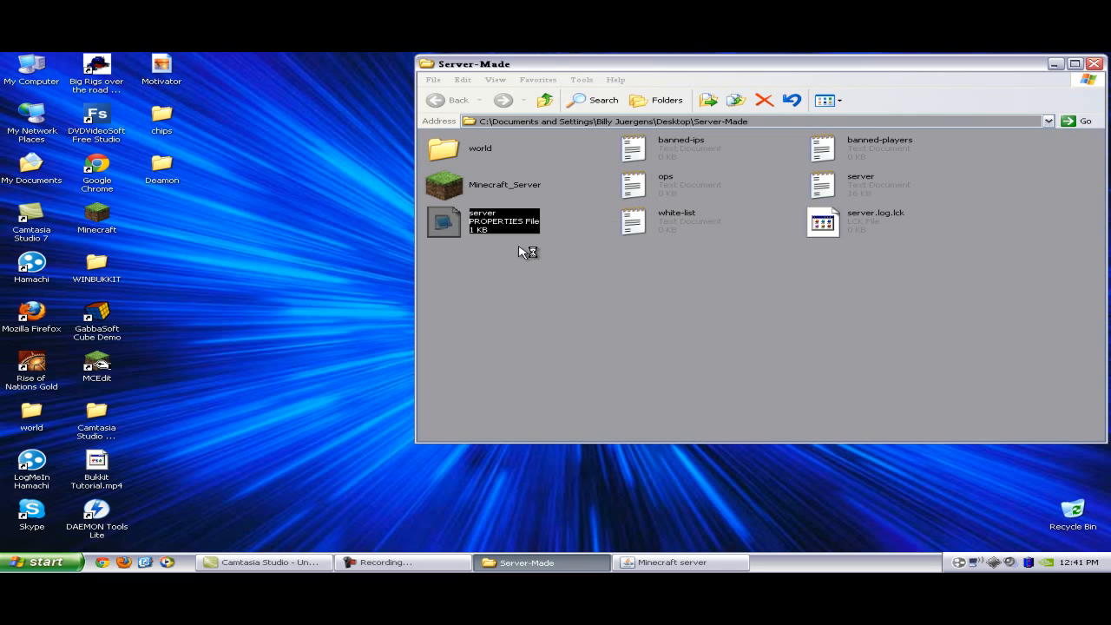
{"action": "left_click", "coordinate": [602, 441]}
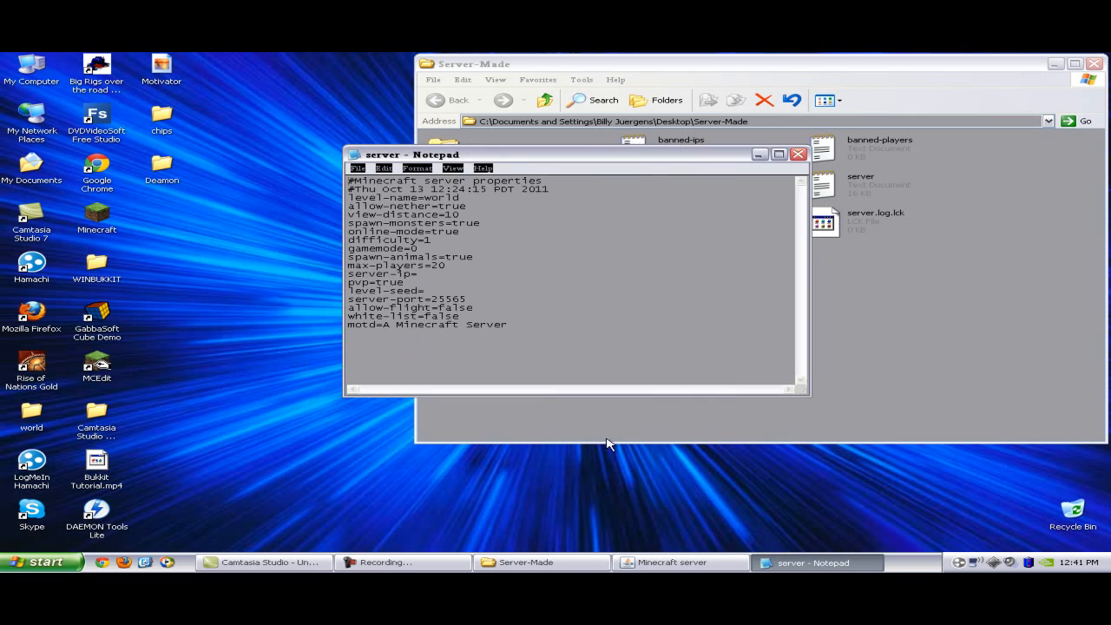
{"action": "left_click_drag", "start_coordinate": [486, 298], "coordinate": [330, 304]}
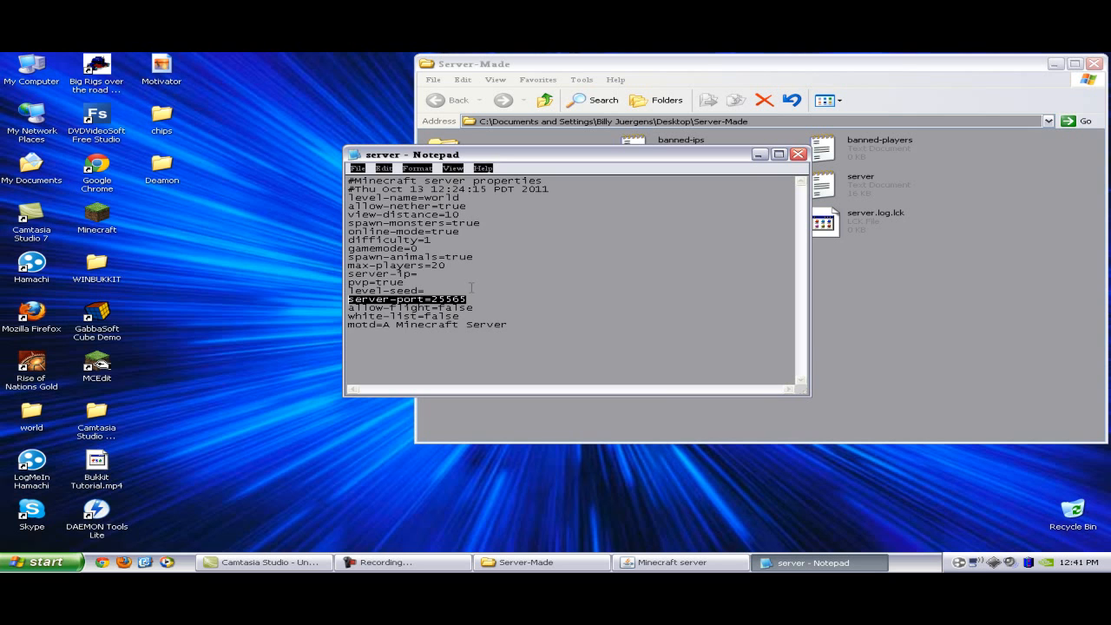
{"action": "left_click", "coordinate": [466, 289]}
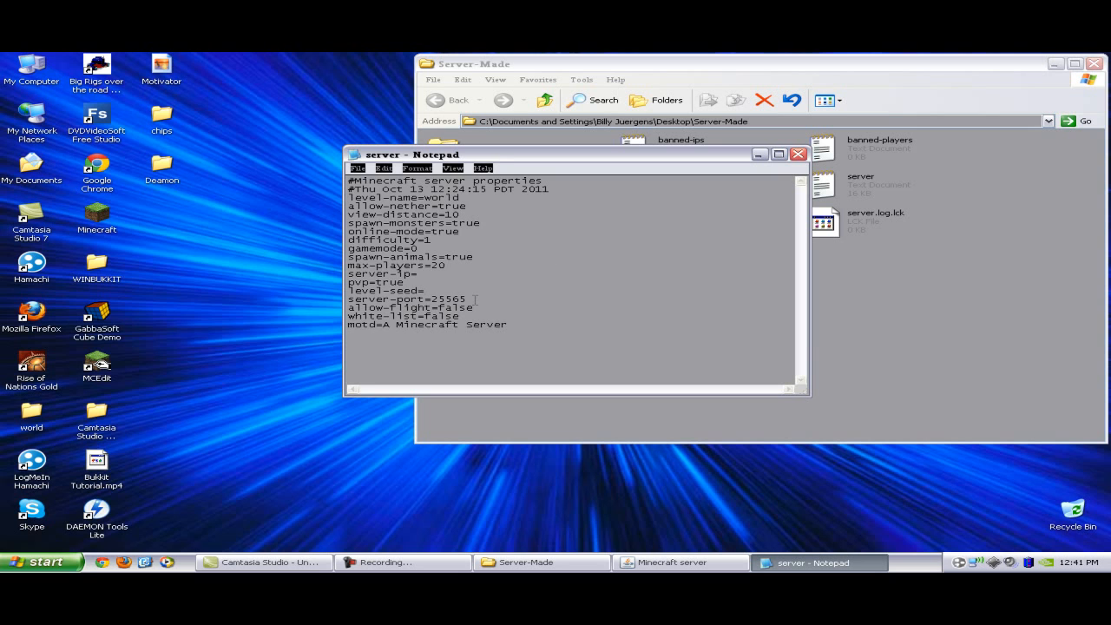
{"action": "left_click_drag", "start_coordinate": [475, 299], "coordinate": [431, 300]}
{"action": "left_click", "coordinate": [797, 154]}
Step: Move the Server-Made folder window toward the centre of the desktop and close it, leaving the Minecraft server running
{"action": "left_click_drag", "start_coordinate": [865, 71], "coordinate": [715, 82]}
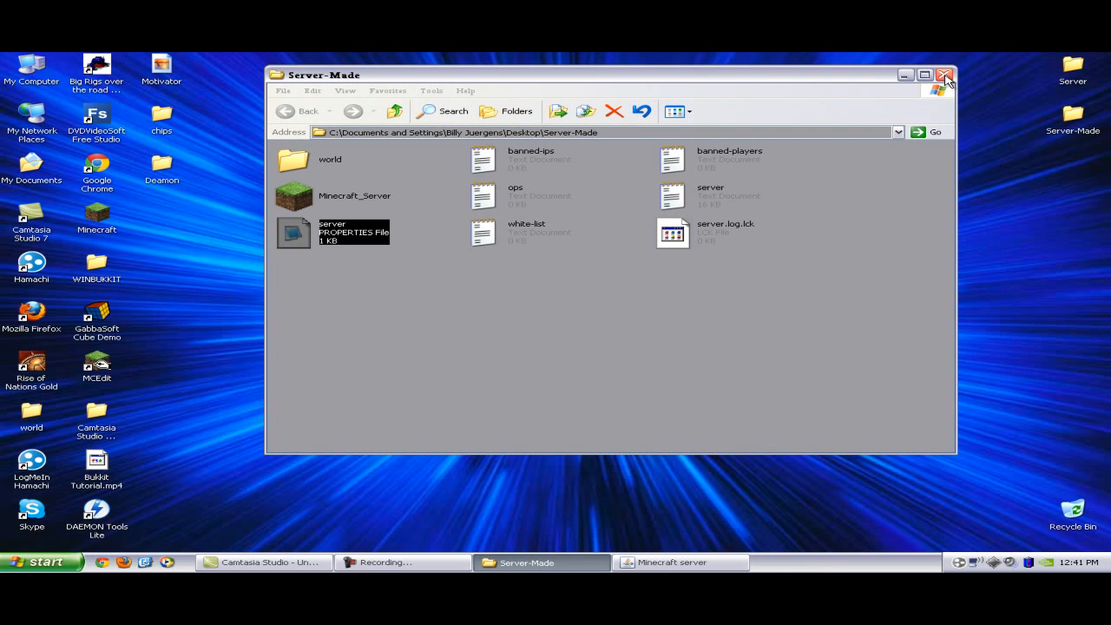
{"action": "left_click", "coordinate": [945, 76]}
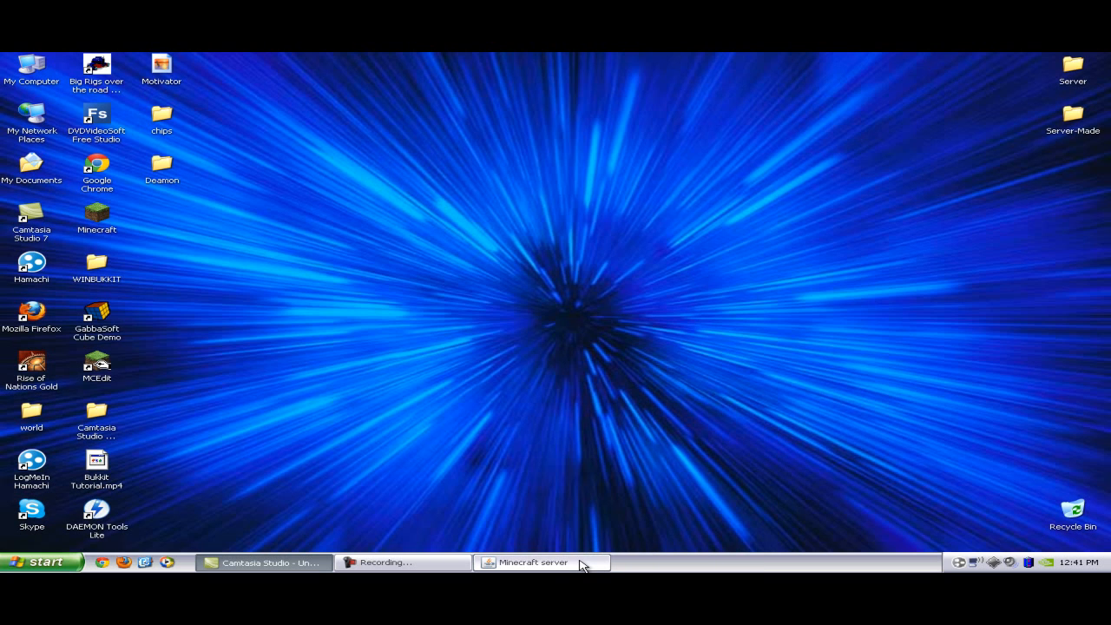
{"action": "left_click", "coordinate": [425, 562]}
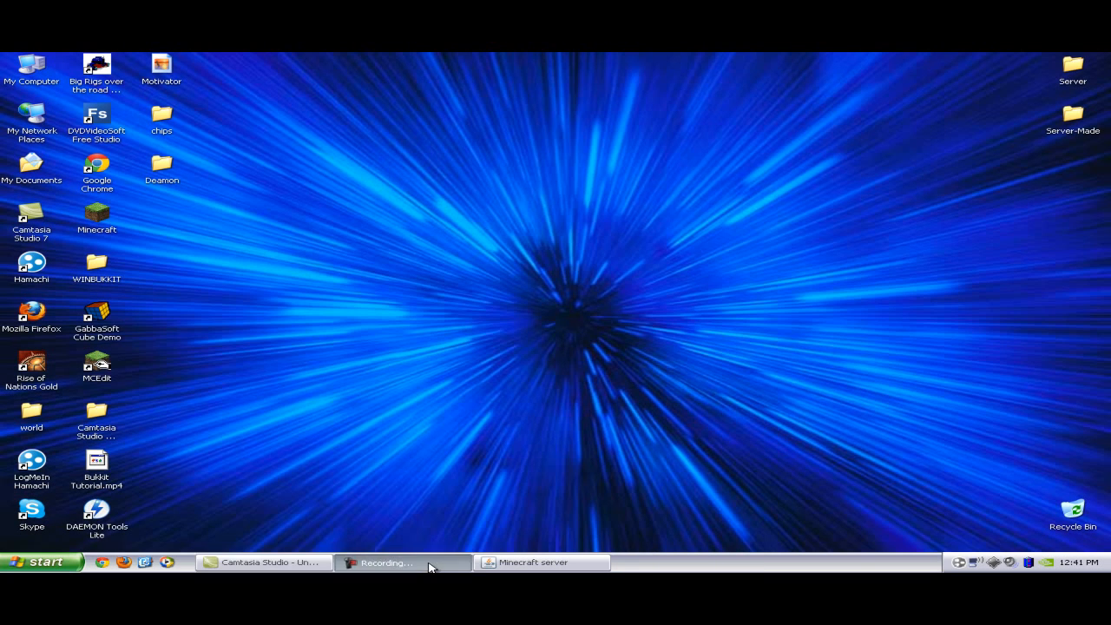